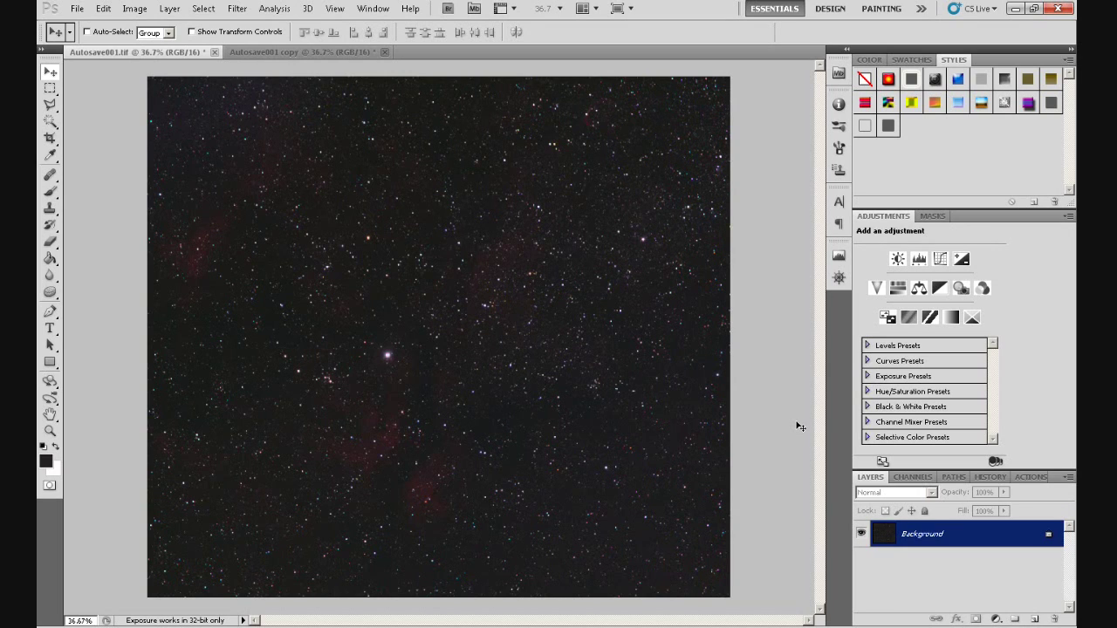
- Start a Curves adjustment and place a point on the RGB curve for the dark sky background, at input 29
click(136, 8)
mouse_move(143, 44)
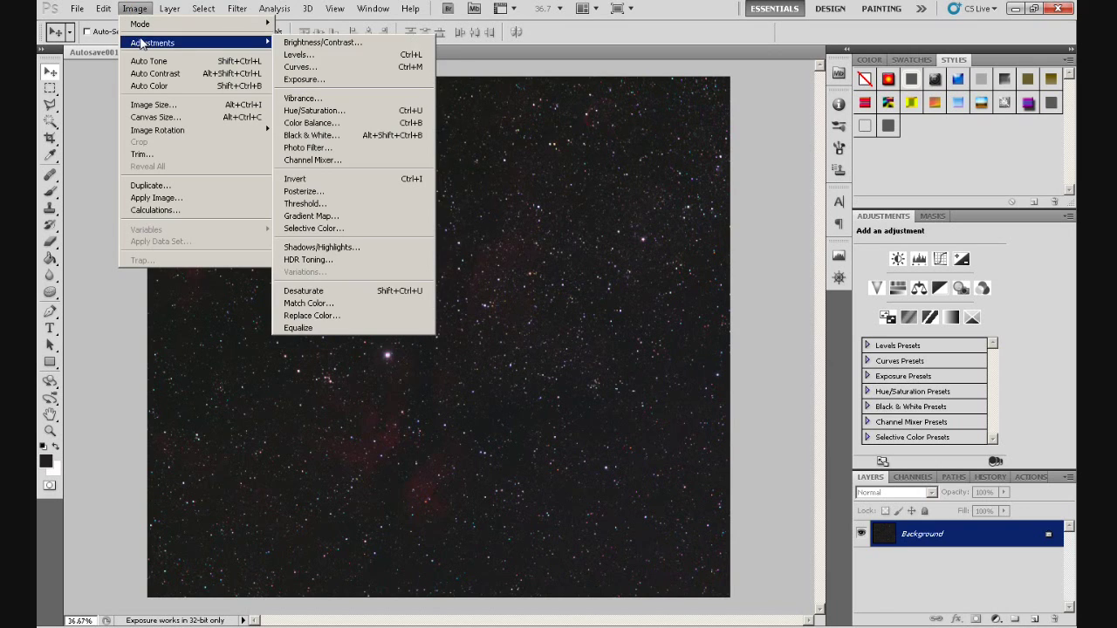
click(297, 66)
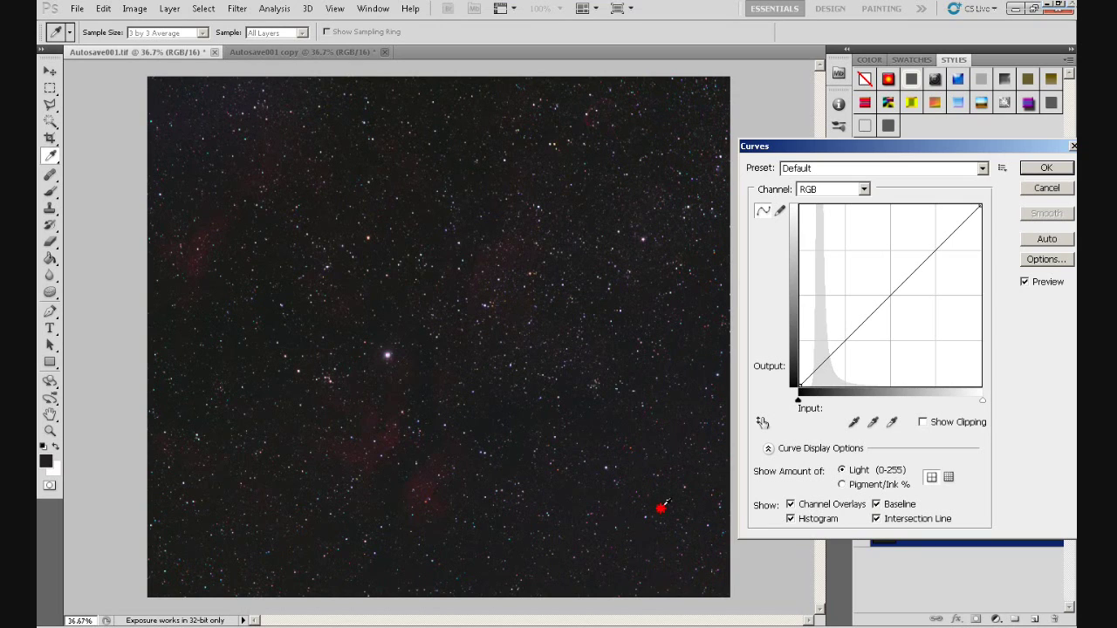
click(663, 506)
ctrl+click(663, 513)
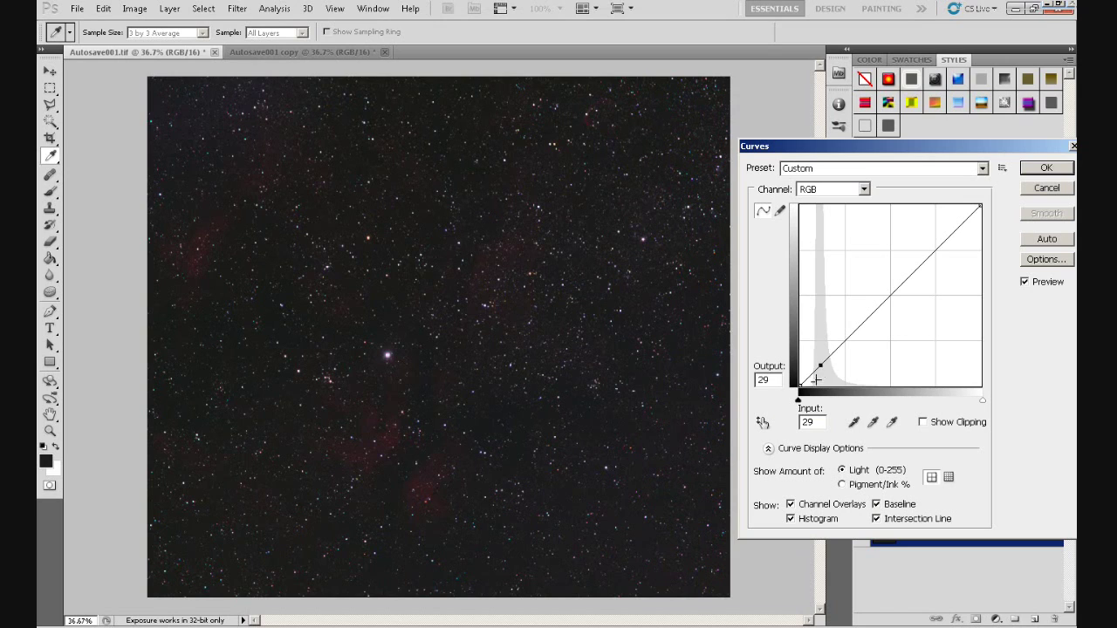
- Nudge the sky background point slightly darker and anchor the RGB curve with a second point lower in the shadows
key(Left)
key(Down)
key(Down)
click(811, 372)
key(Down)
- Add a curve point just above the sky background and raise it to input 36, output 52 to brighten the nebulosity
click(827, 359)
key(Up)
key(Left)
key(Left)
key(Up)
key(Up)
key(Up)
key(Up)
key(Up)
key(Up)
key(Up)
key(Up)
key(Up)
key(Up)
key(Up)
key(Up)
key(Up)
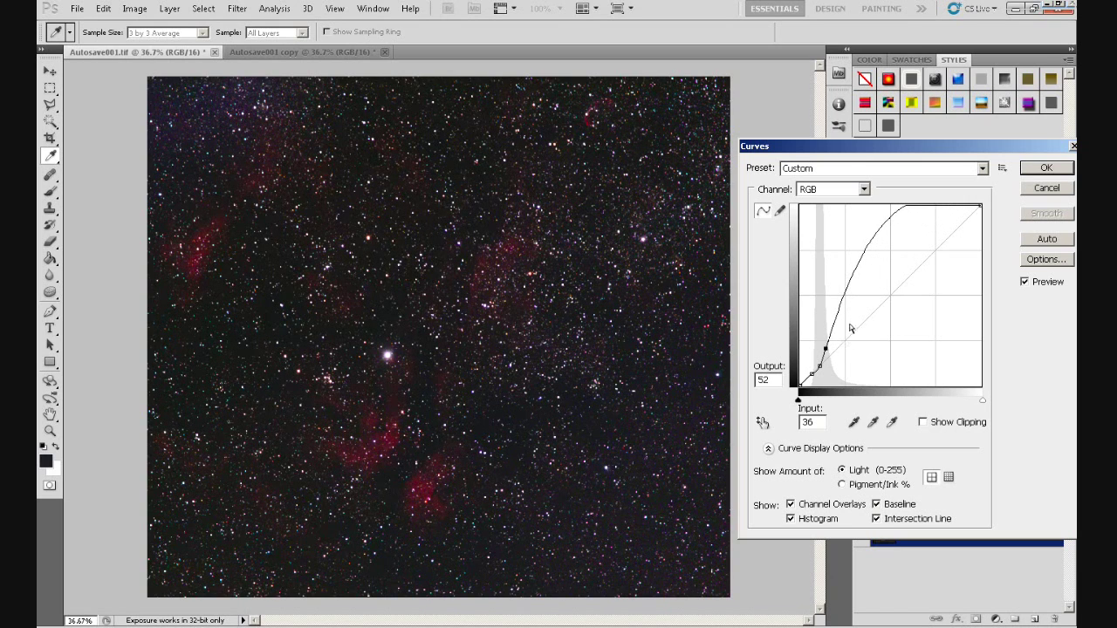
- Pull the upper midtones of the curve down into a smooth shoulder, compare with the unadjusted preview, and apply Curves
drag(867, 246, 864, 261)
drag(978, 205, 979, 209)
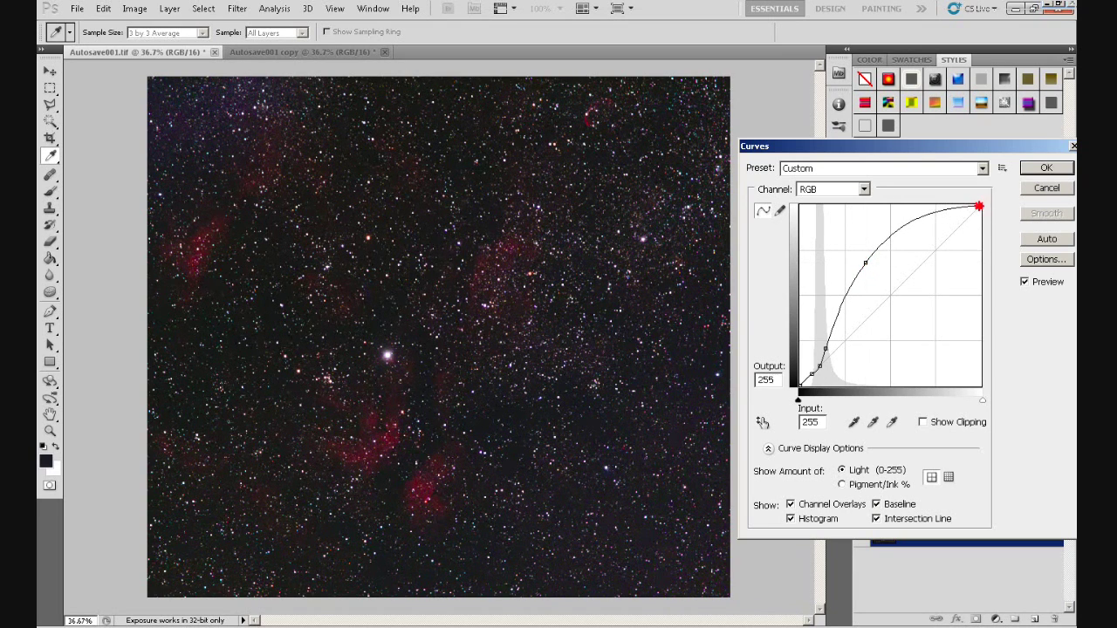
click(1025, 282)
click(1025, 283)
click(1044, 167)
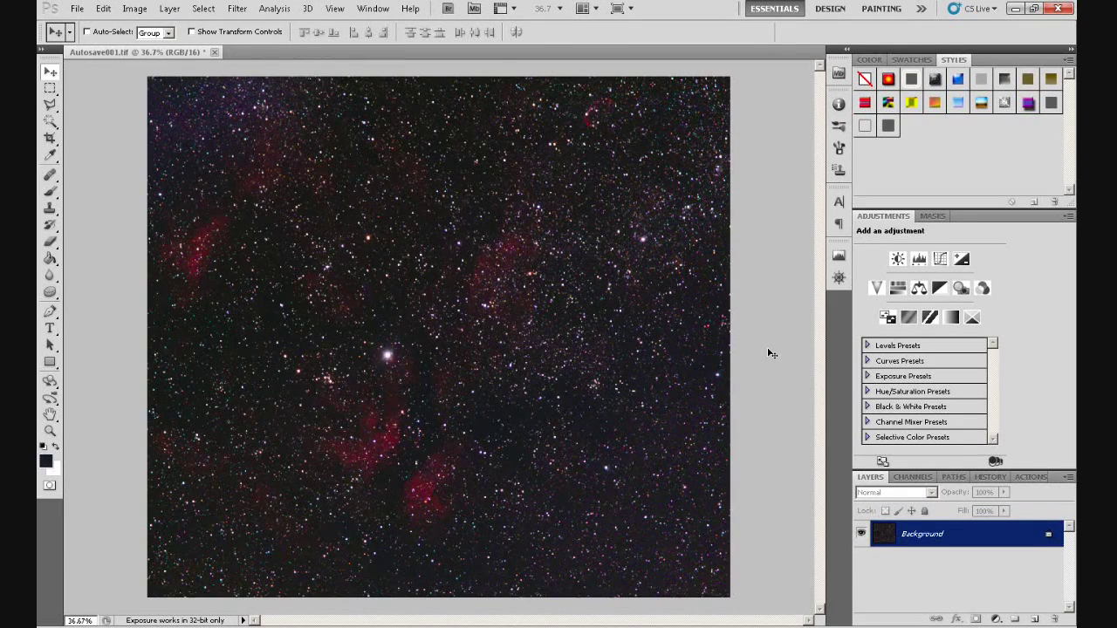
- Duplicate the stretched image as Autosave001 copy
click(134, 9)
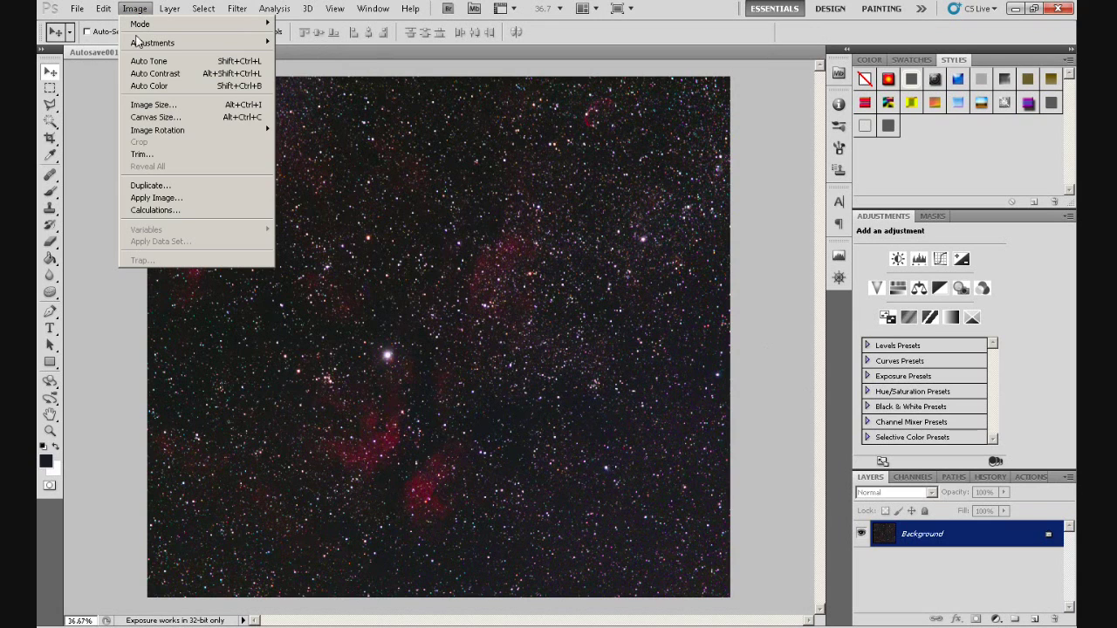
click(165, 186)
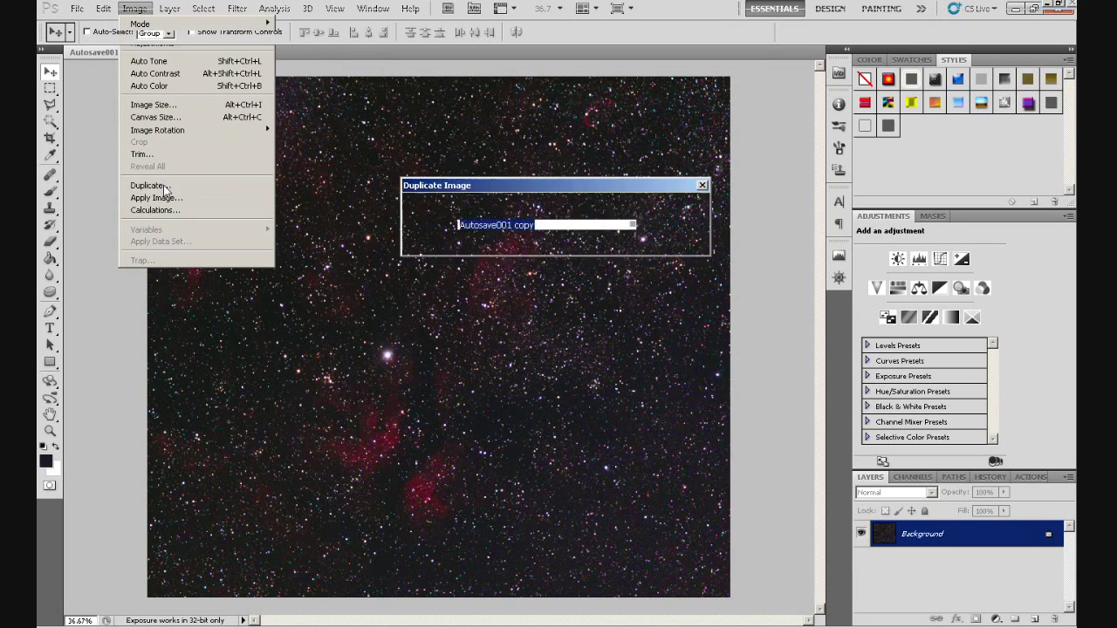
click(670, 207)
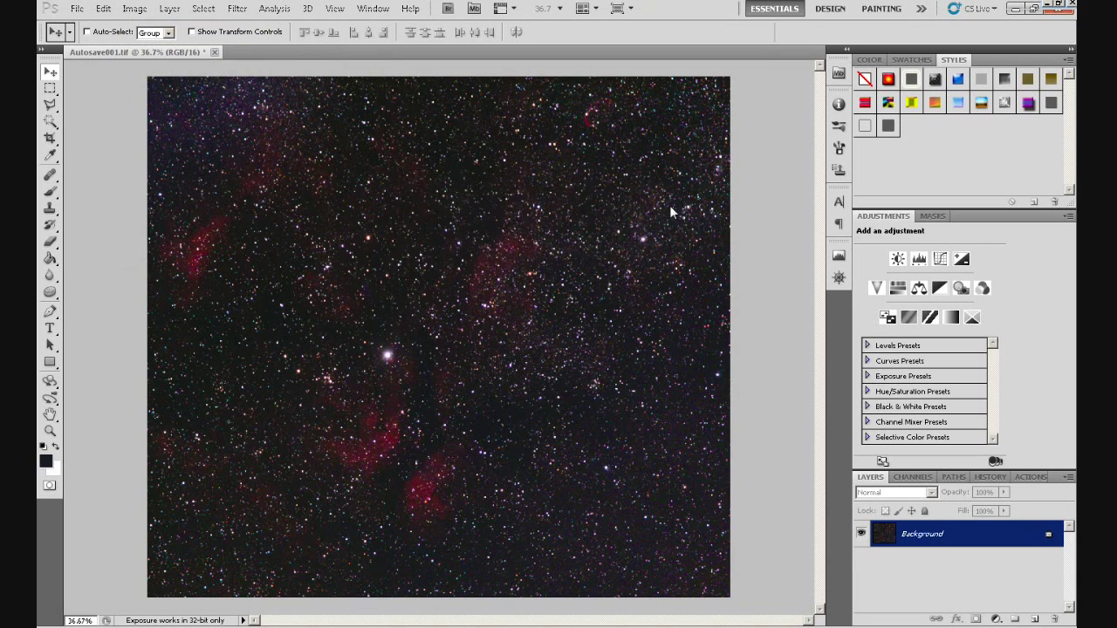
- Compare Autosave001.tif with its duplicate, fitting the duplicate to the window, and return to the original
click(199, 51)
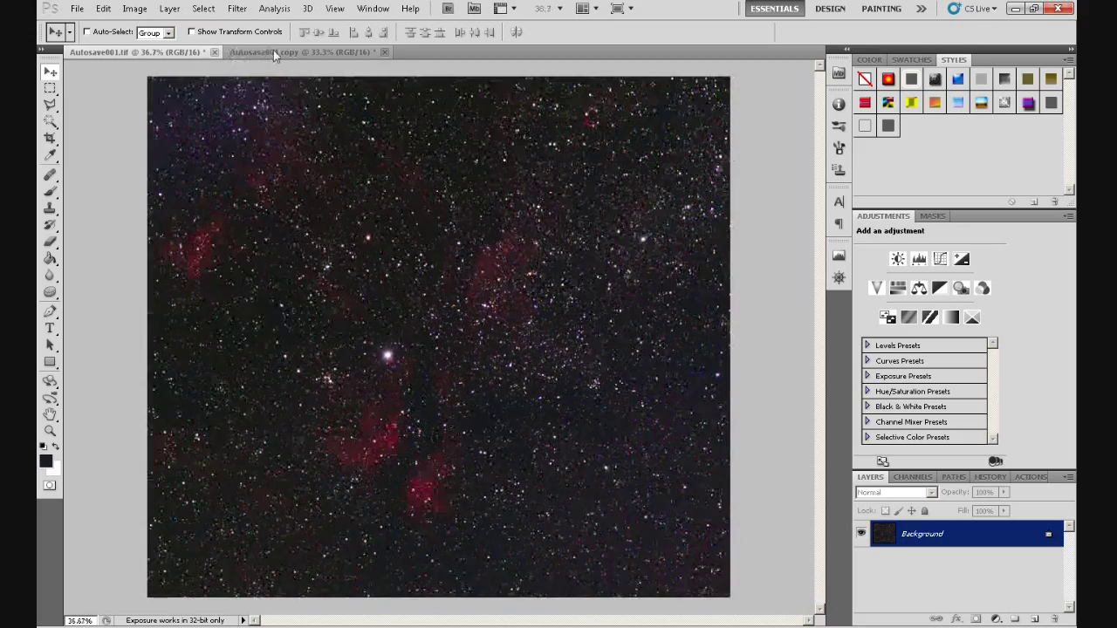
click(273, 51)
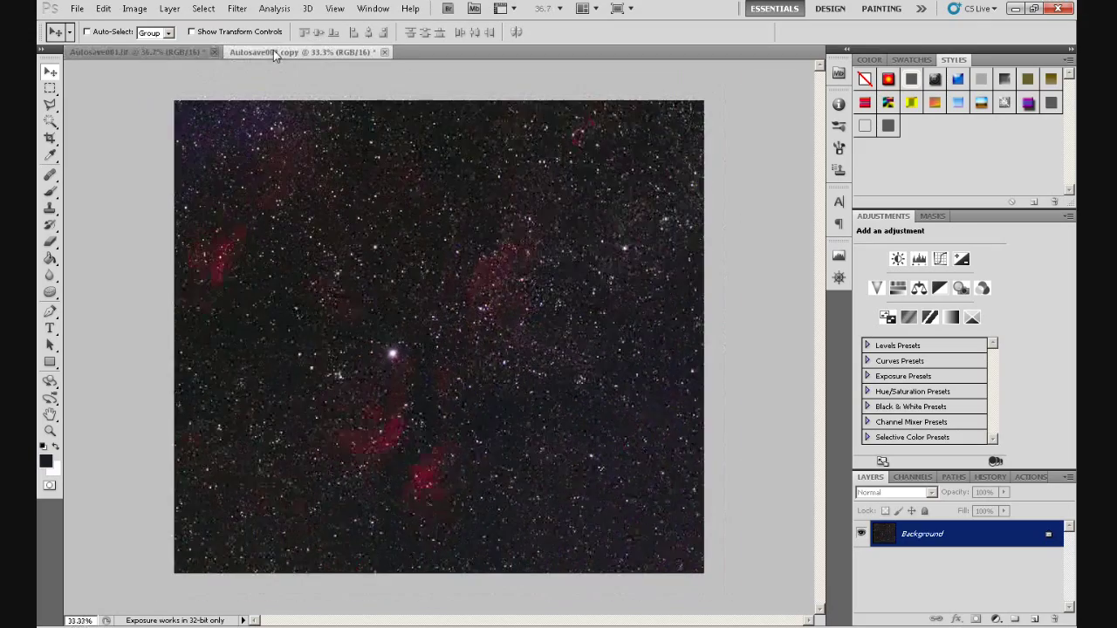
click(181, 53)
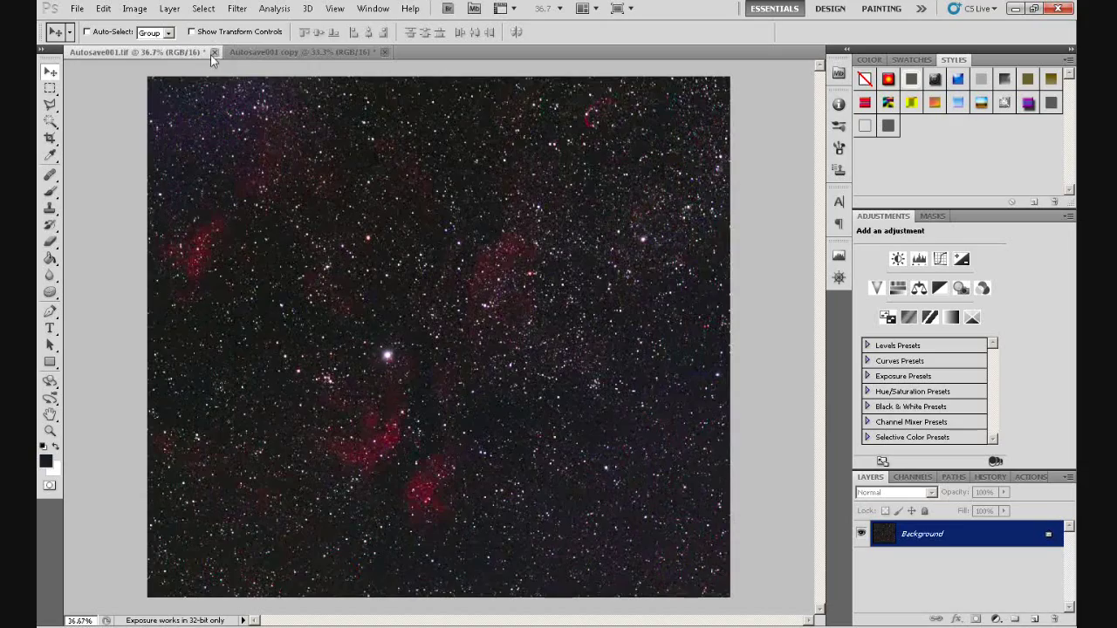
click(260, 52)
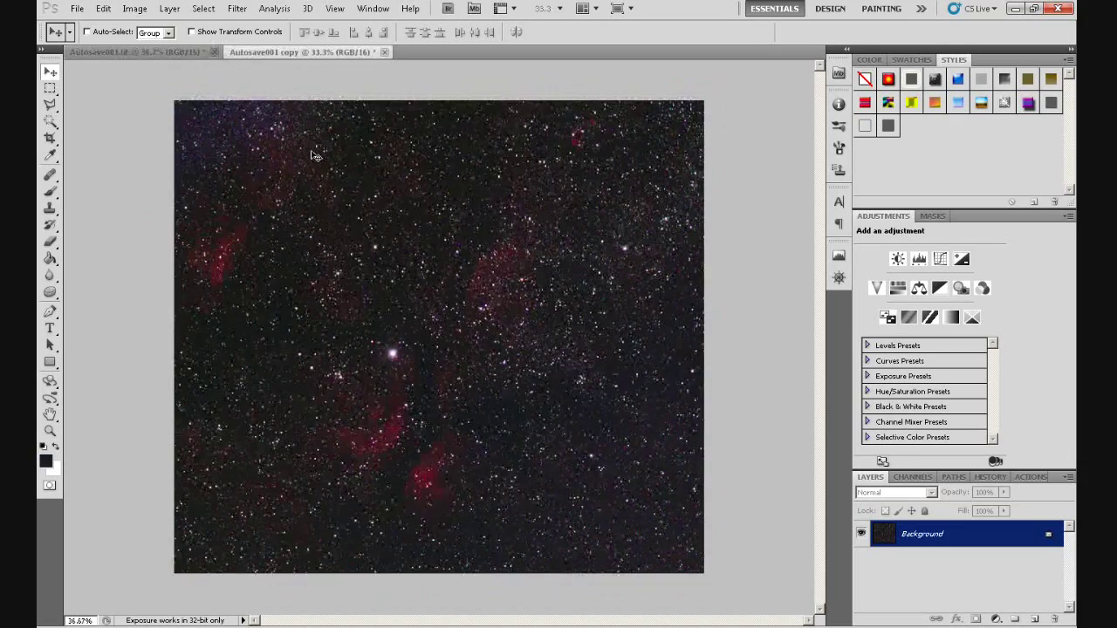
key(ctrl+0)
click(186, 53)
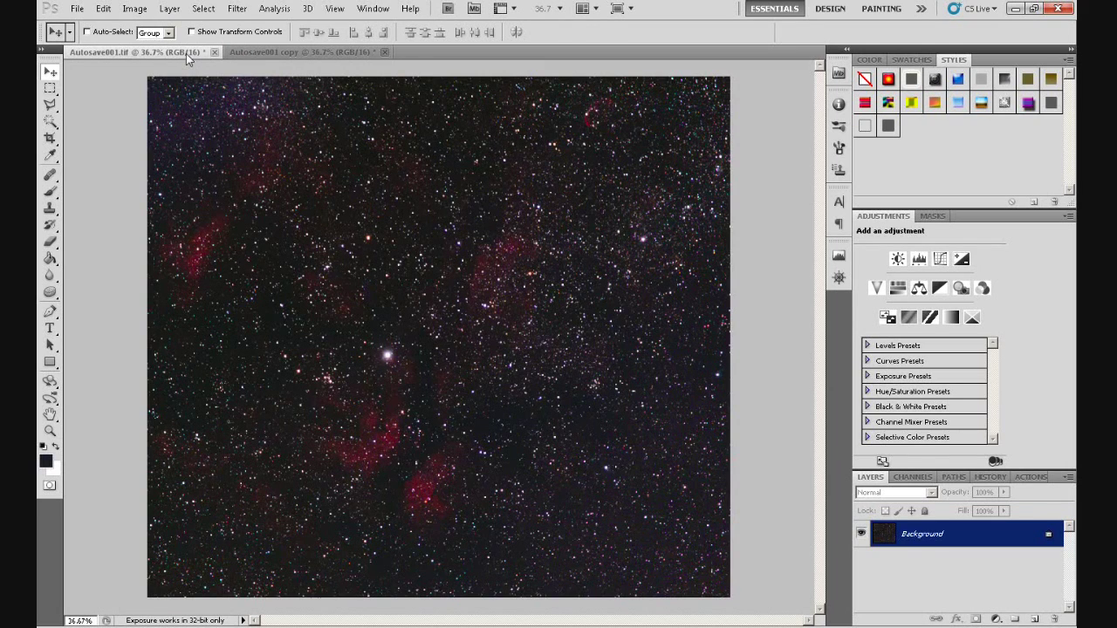
- Revert Autosave001.tif to its Open state, before the Curves adjustment, and return to its layers
click(989, 477)
click(906, 519)
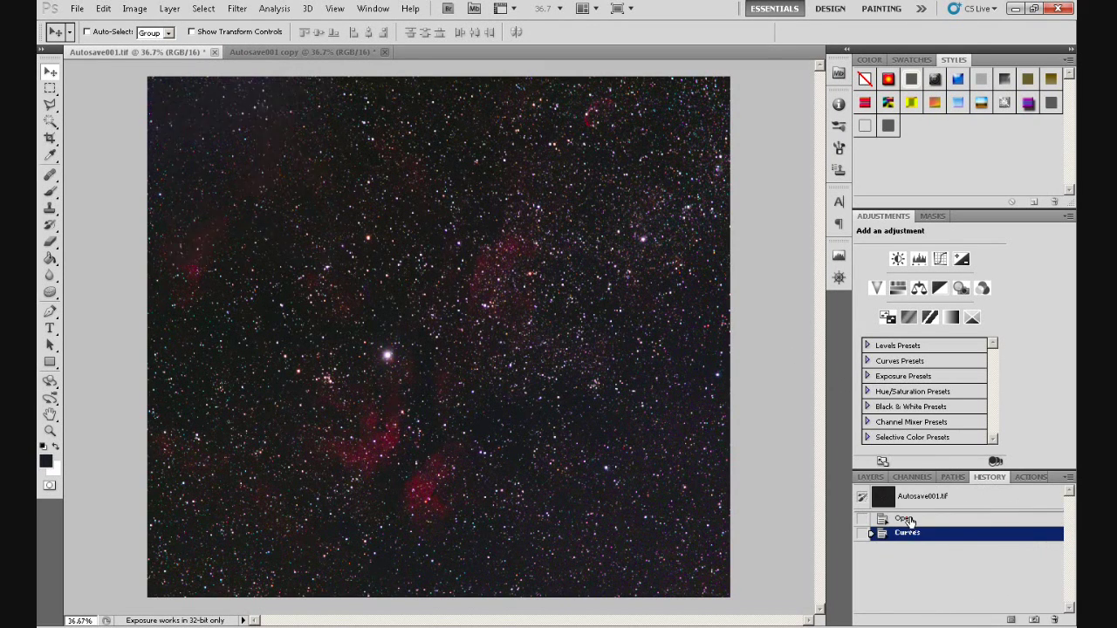
click(907, 521)
click(866, 477)
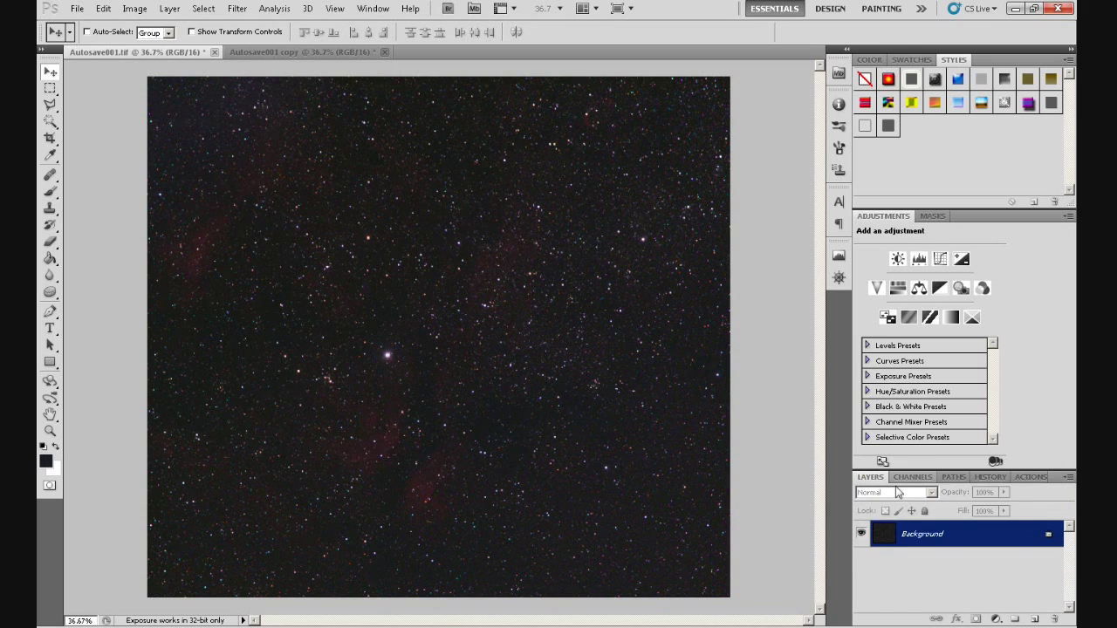
click(987, 478)
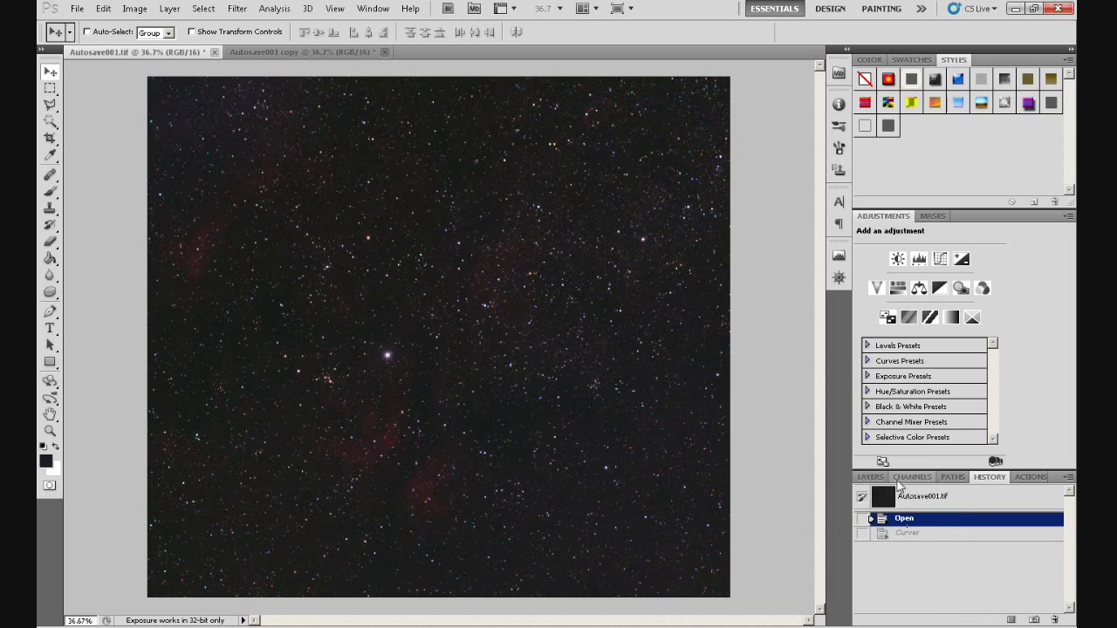
click(871, 479)
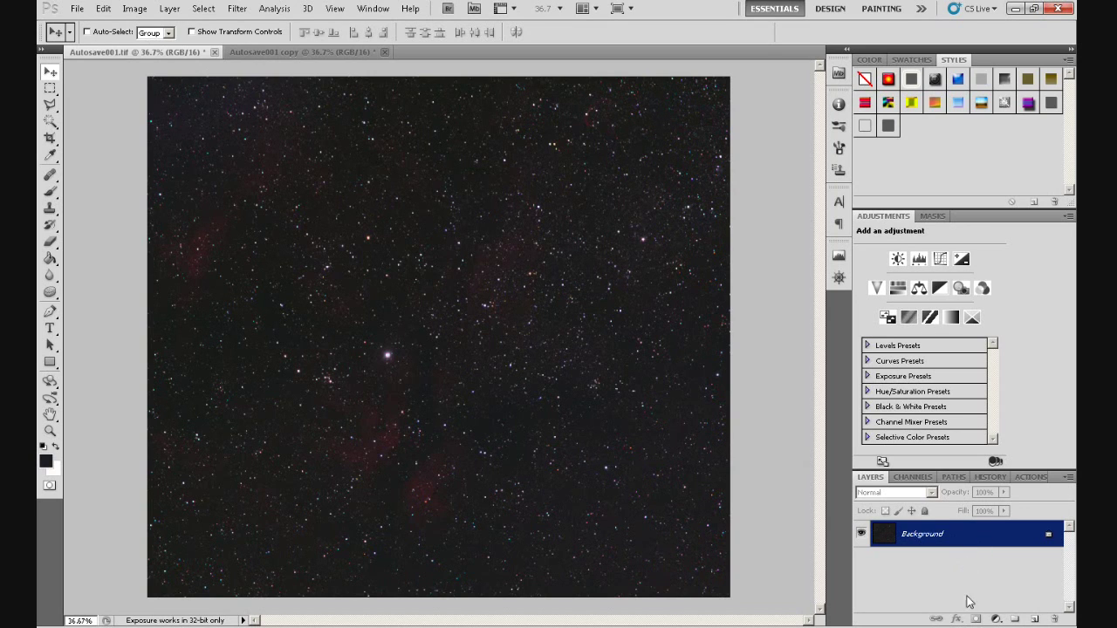
- Duplicate the Background layer and add a layer mask to the duplicate
click(941, 536)
drag(941, 536, 1035, 619)
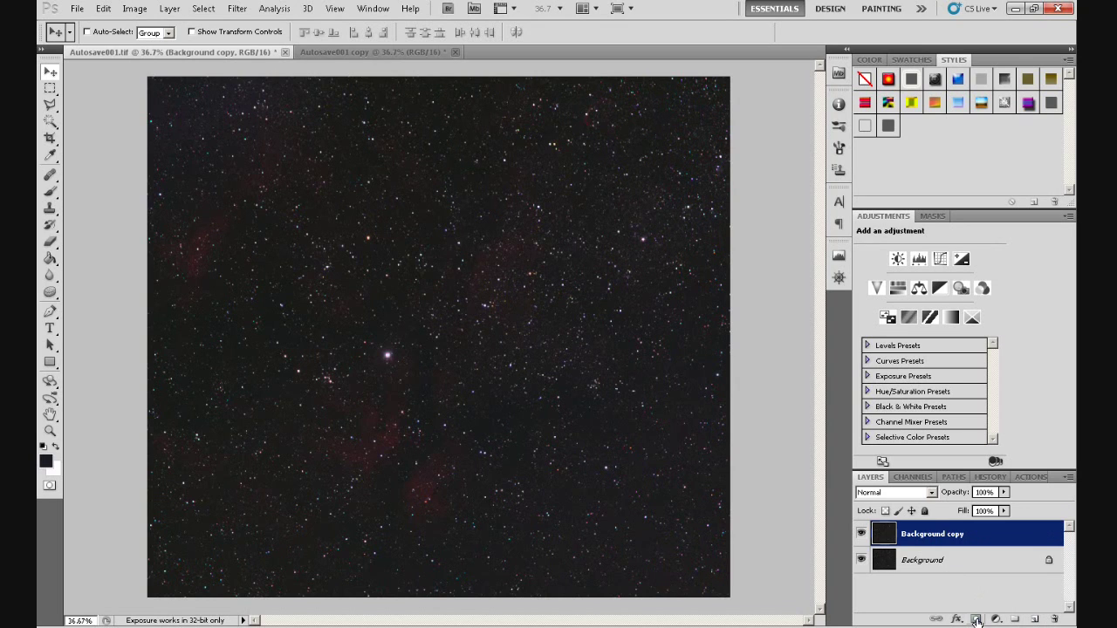
click(976, 619)
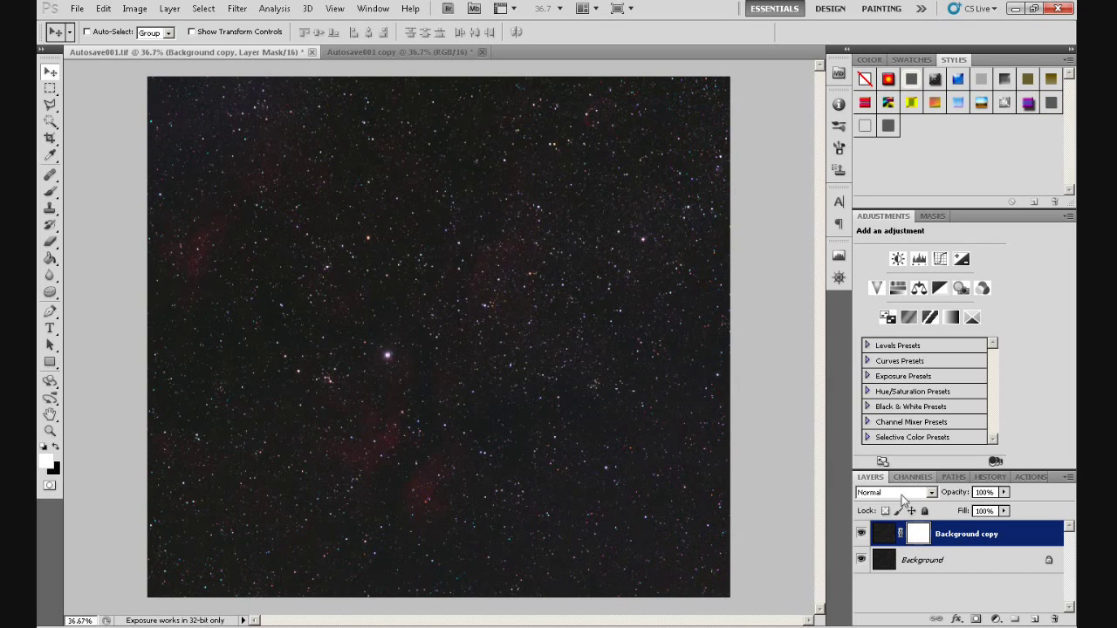
- Copy the entire Background copy layer image and paste it into that layer's mask
click(885, 536)
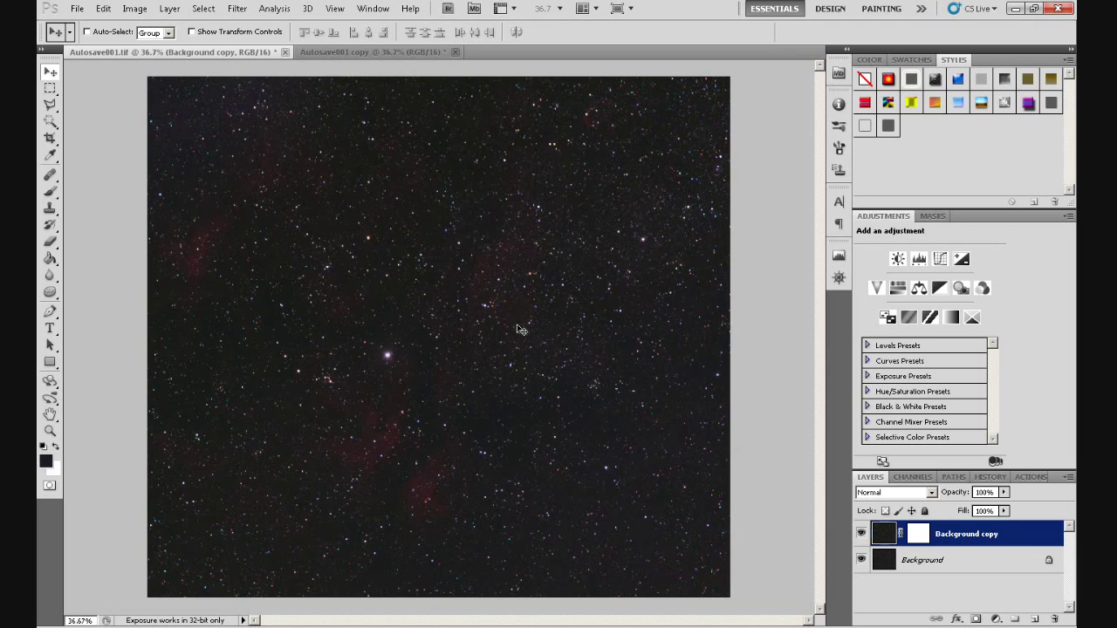
key(ctrl+a)
click(917, 536)
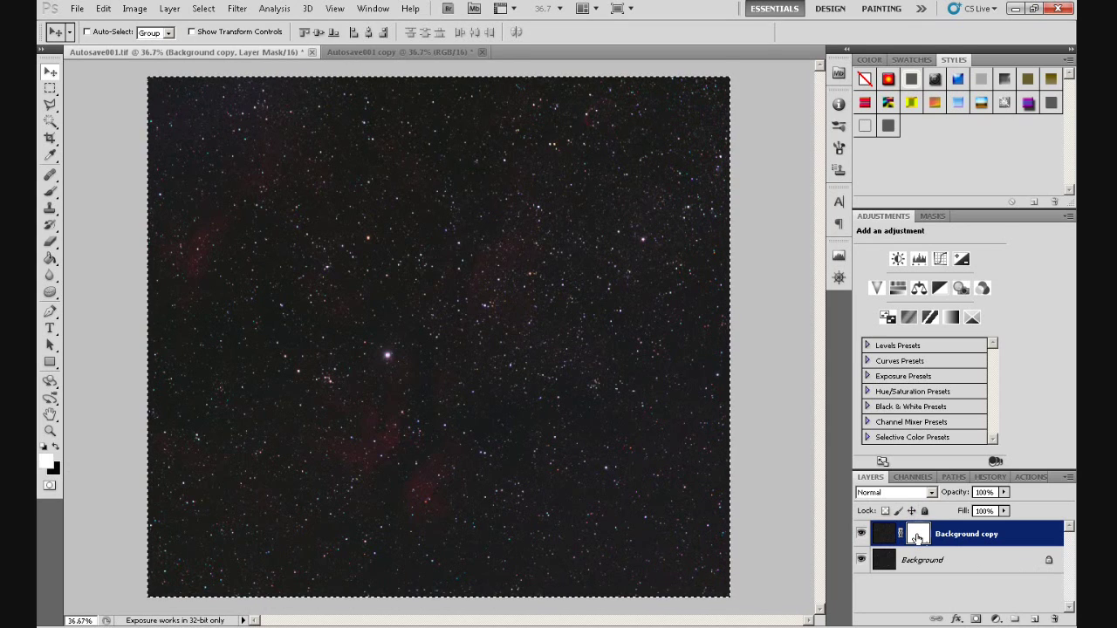
alt+click(917, 535)
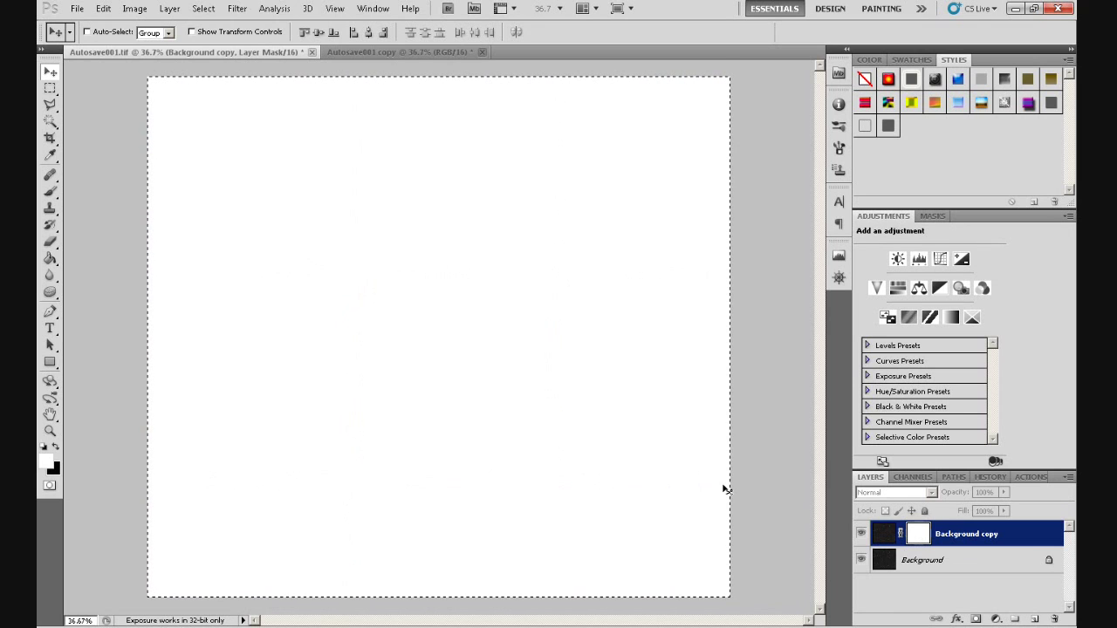
key(ctrl+v)
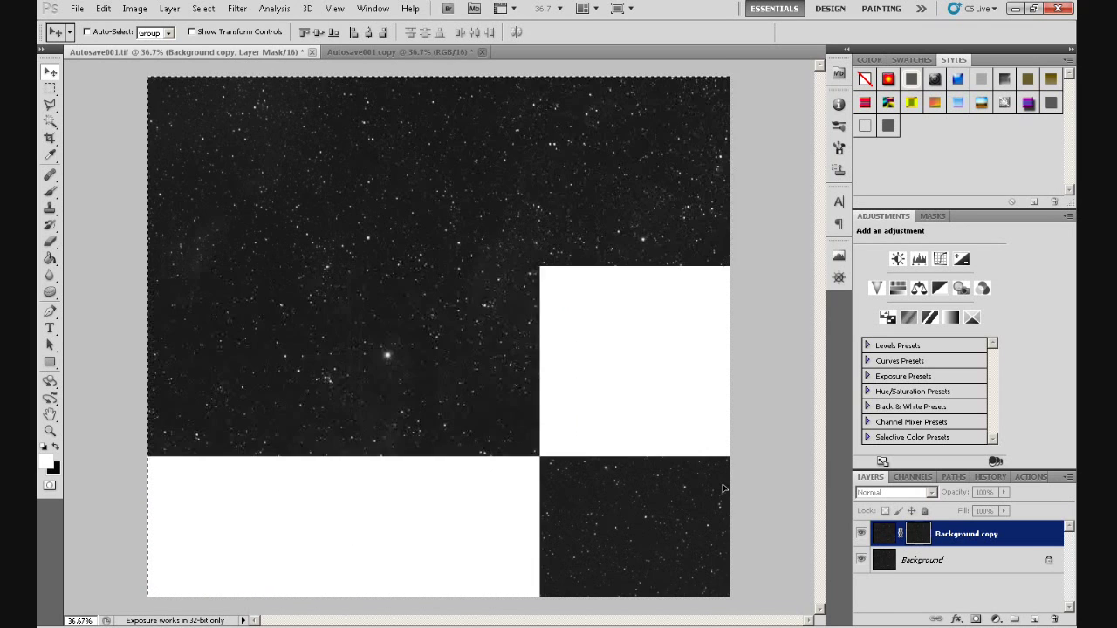
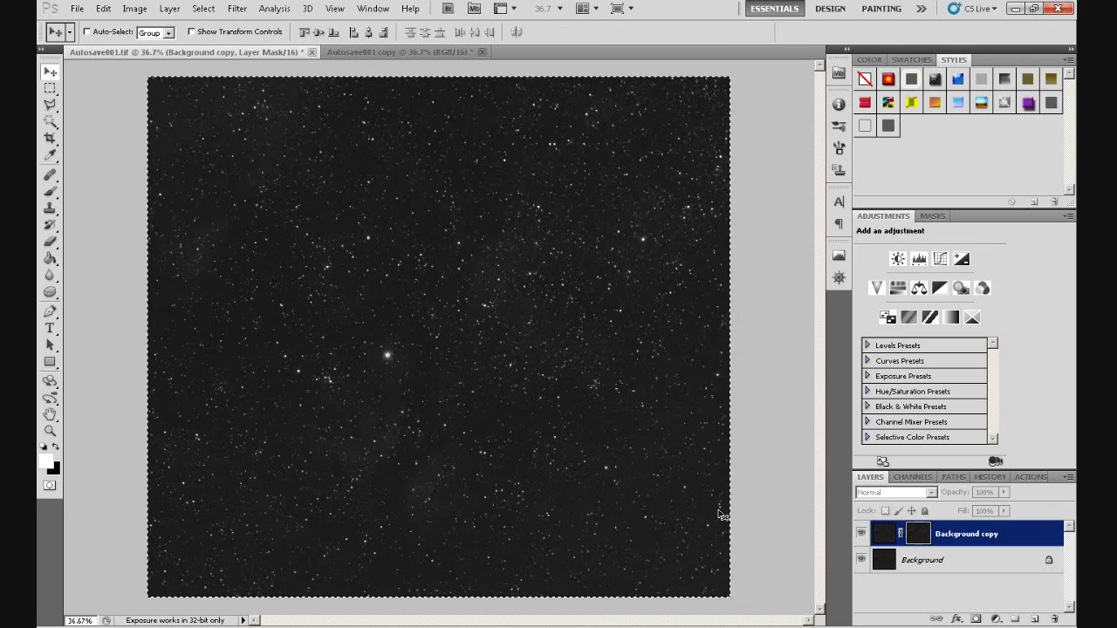
- Invert the Background copy layer mask so the stars are dark on a light sky, and deselect
key(ctrl+i)
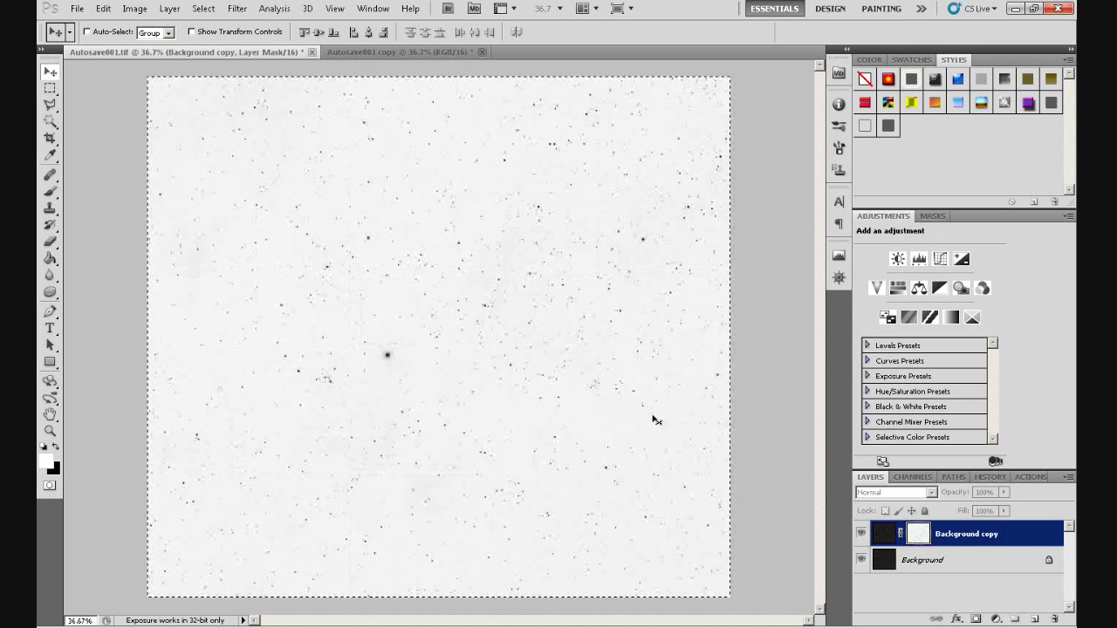
click(135, 9)
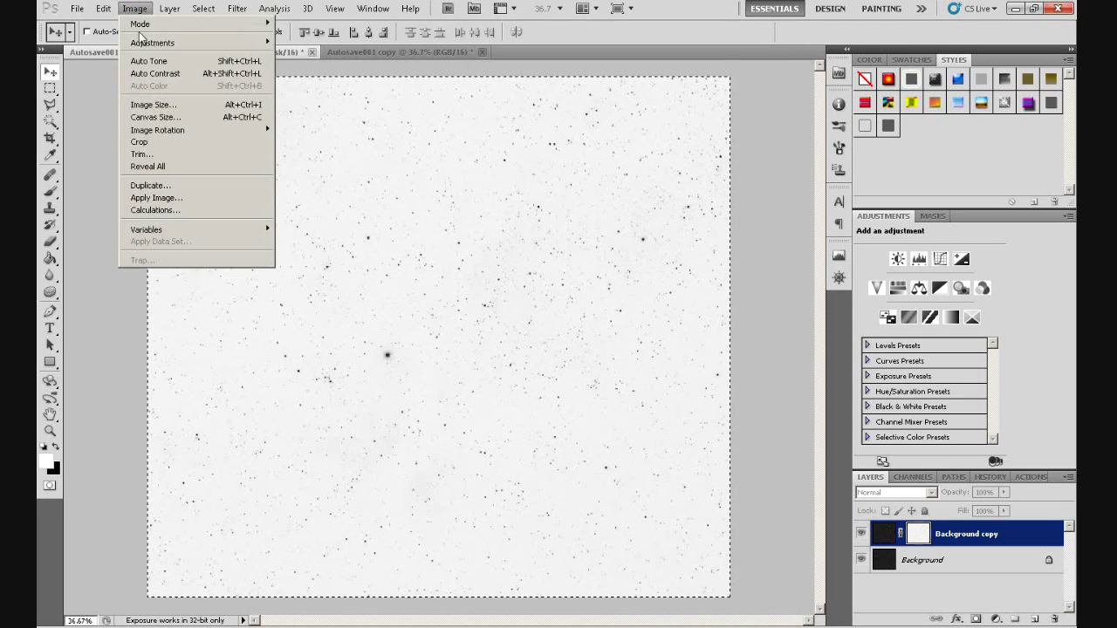
mouse_move(134, 9)
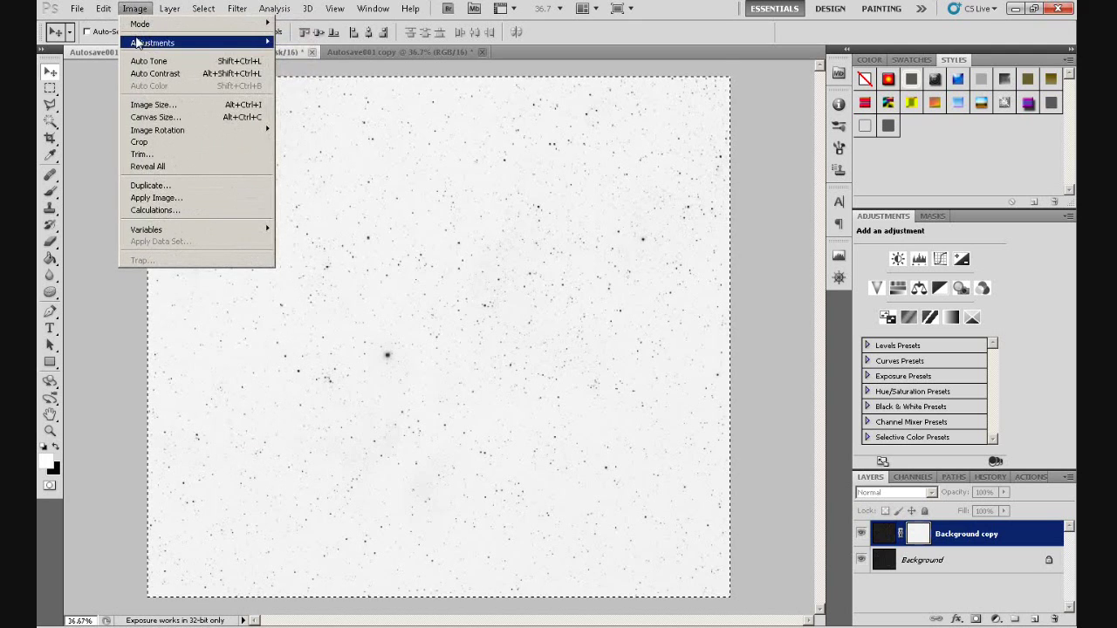
mouse_move(137, 42)
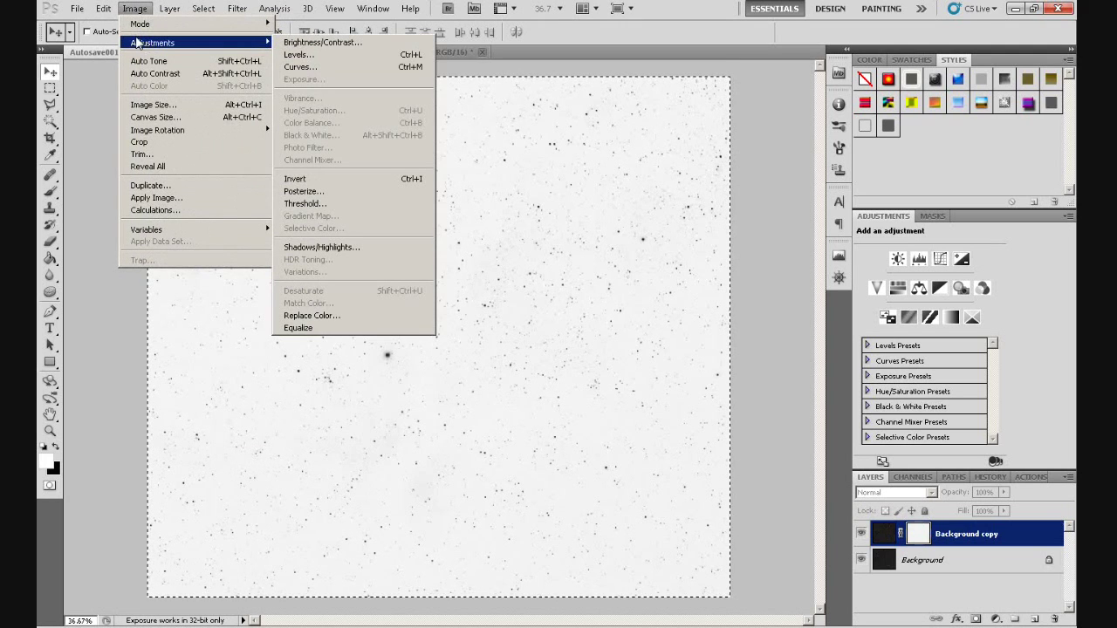
click(324, 180)
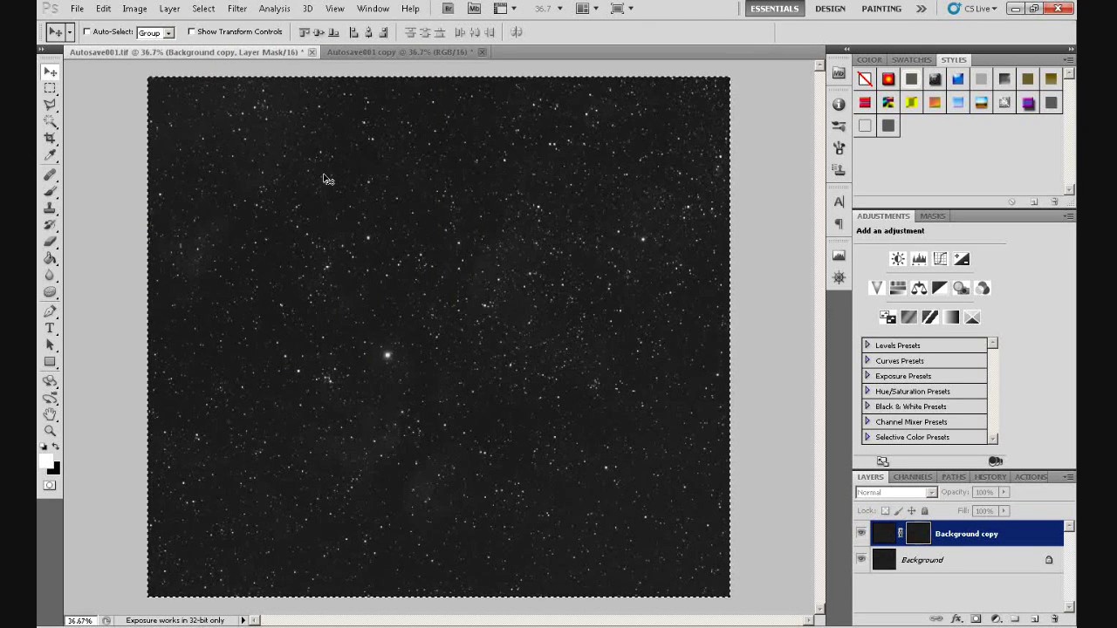
key(ctrl+i)
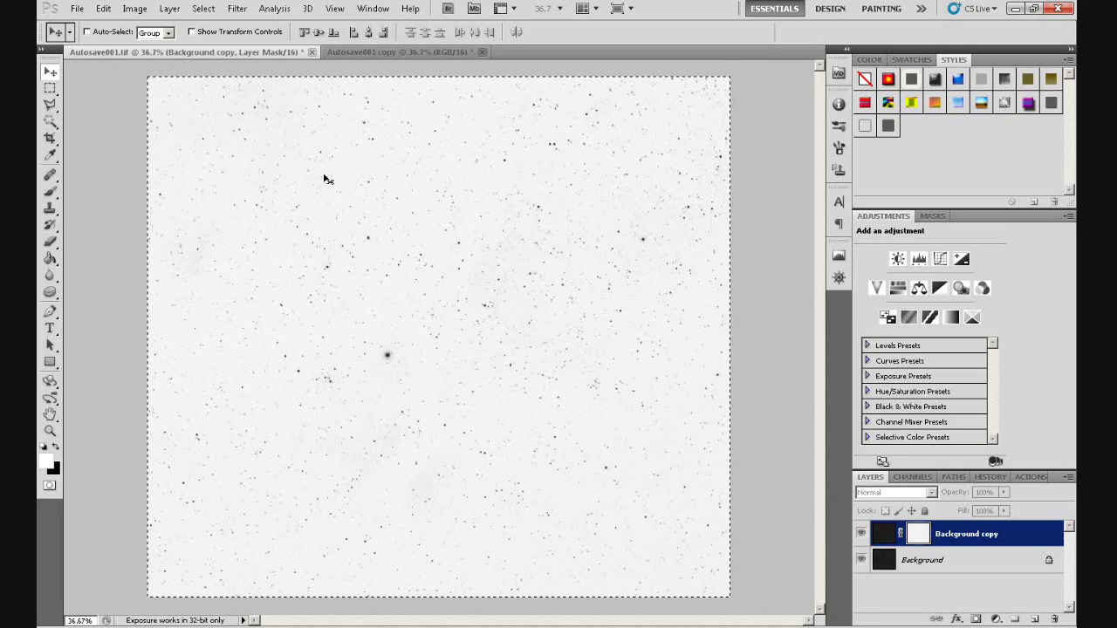
key(ctrl+d)
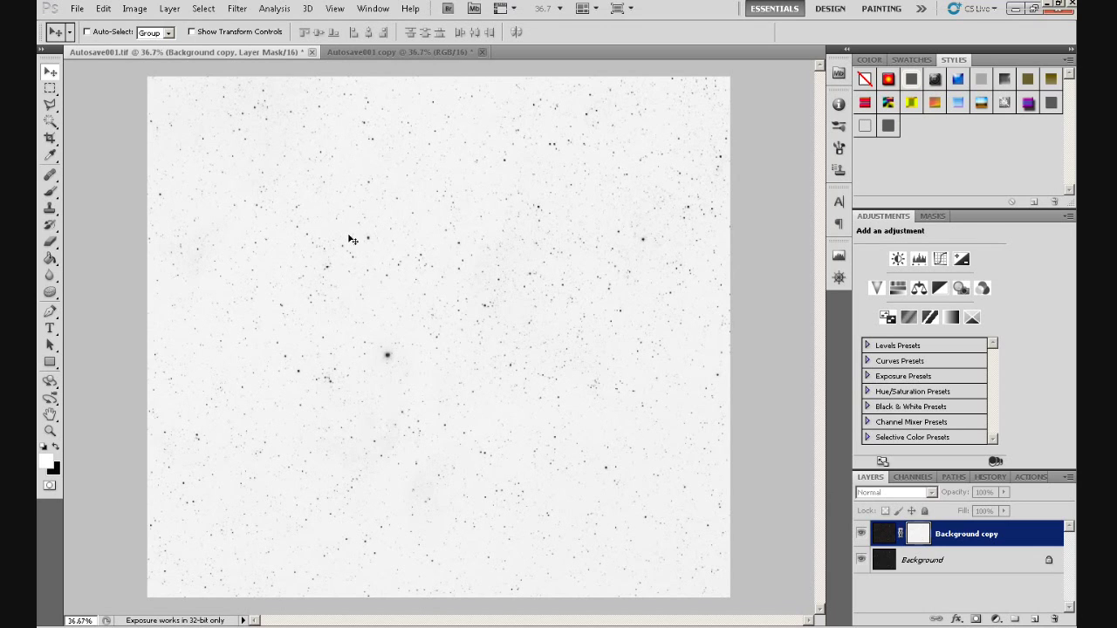
- Harden the Background copy layer mask with Levels, setting the black input to 223 and the white input to about 235
shift+click(919, 536)
shift+click(919, 536)
key(ctrl+l)
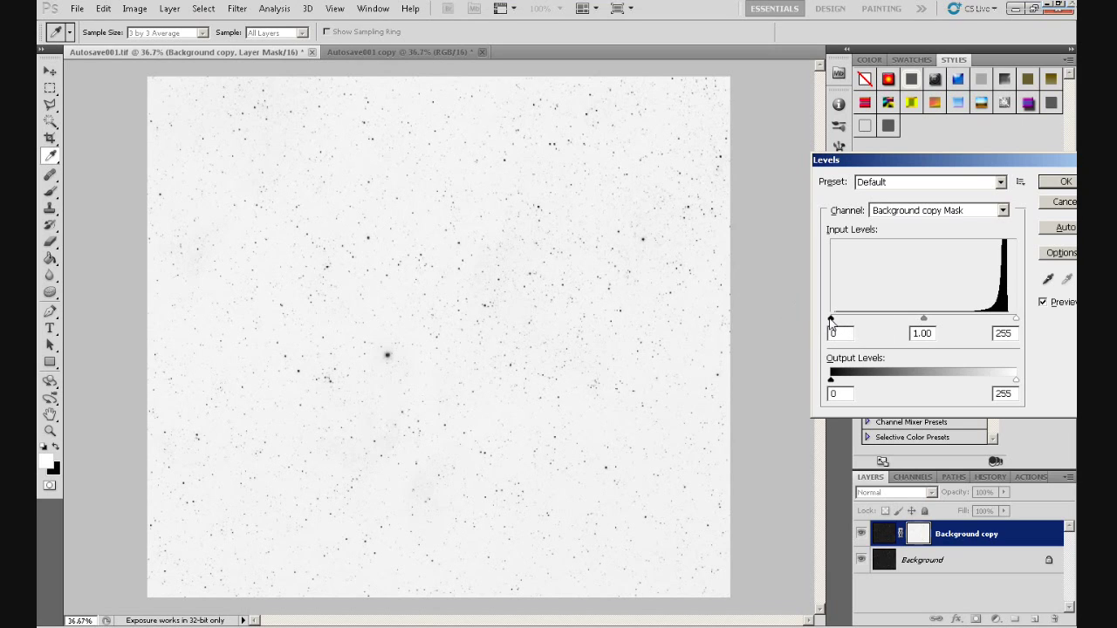
drag(831, 320, 993, 321)
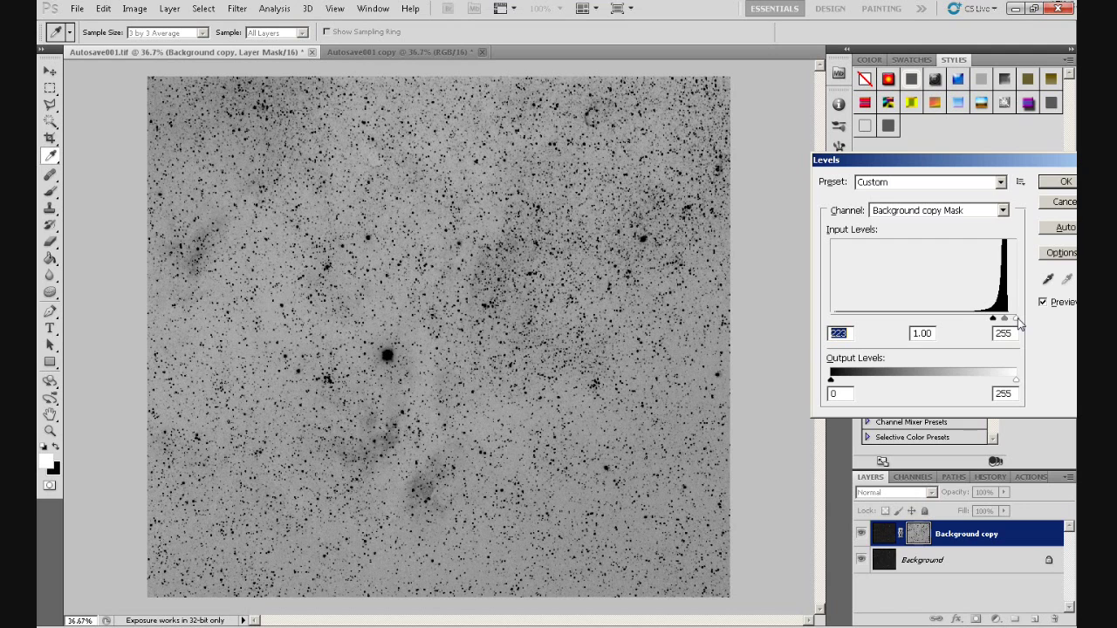
drag(1015, 320, 1000, 321)
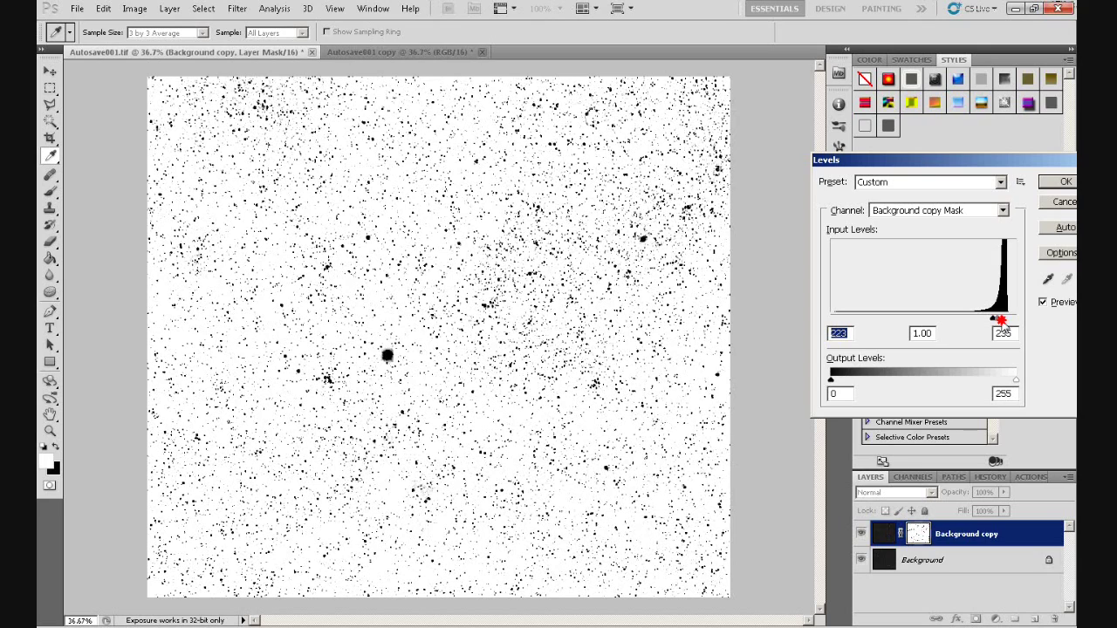
drag(1002, 325, 1001, 323)
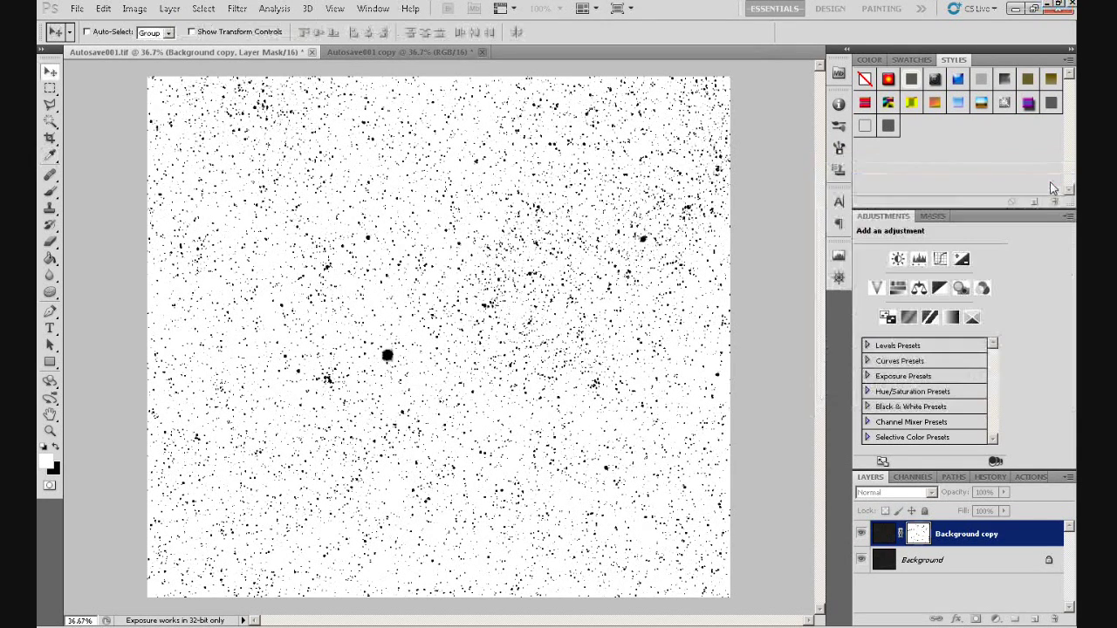
click(1053, 187)
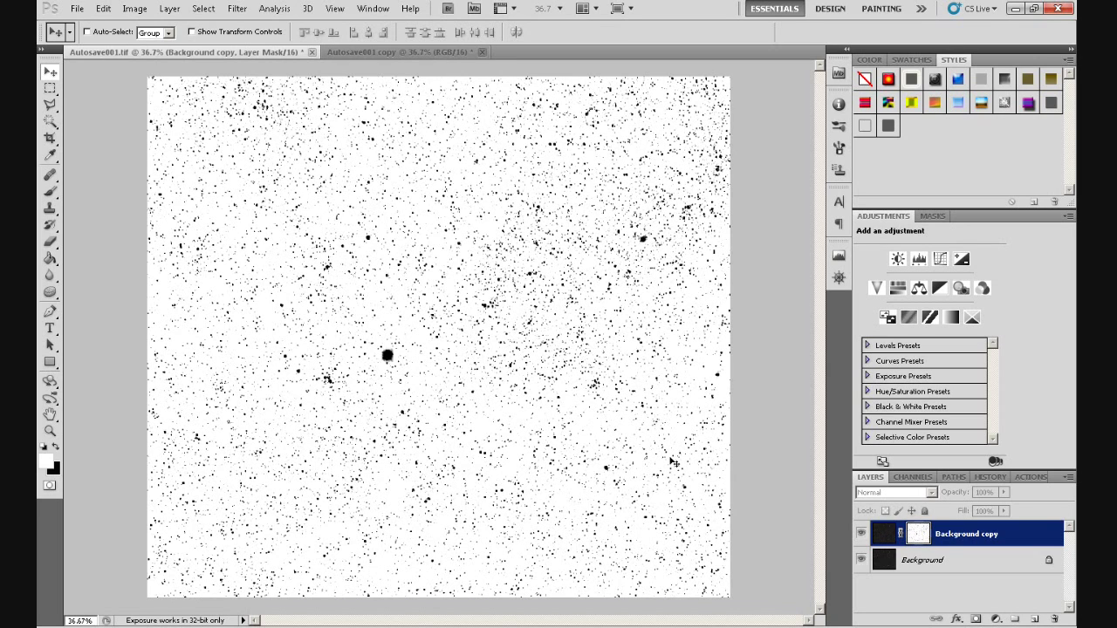
- Copy the whole star mask into a new layer above Background copy and hide that new layer
key(ctrl+a)
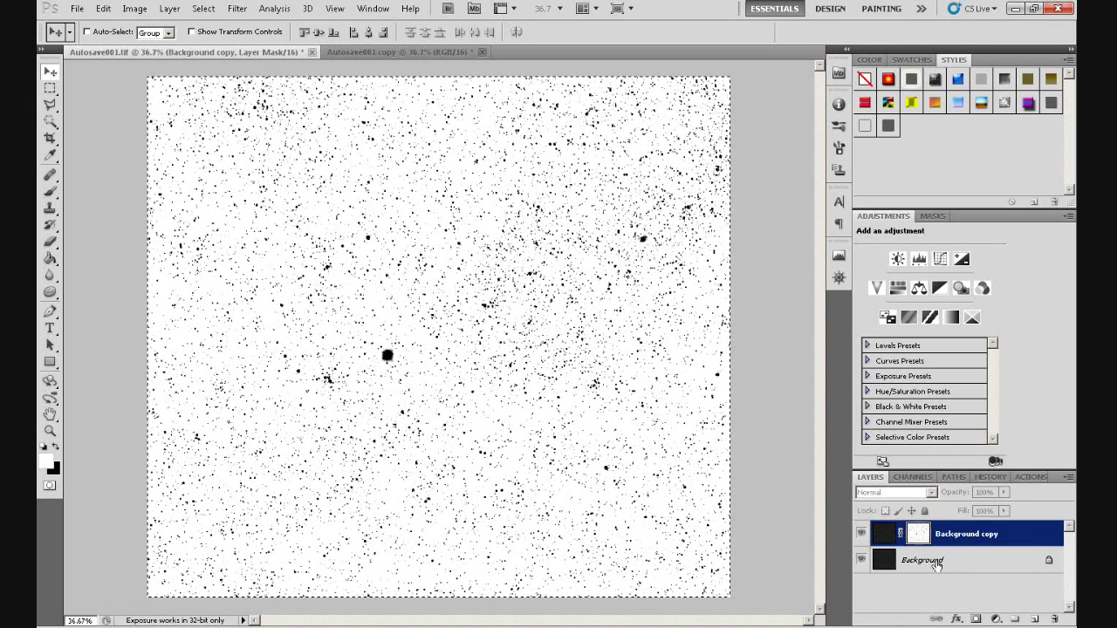
click(882, 540)
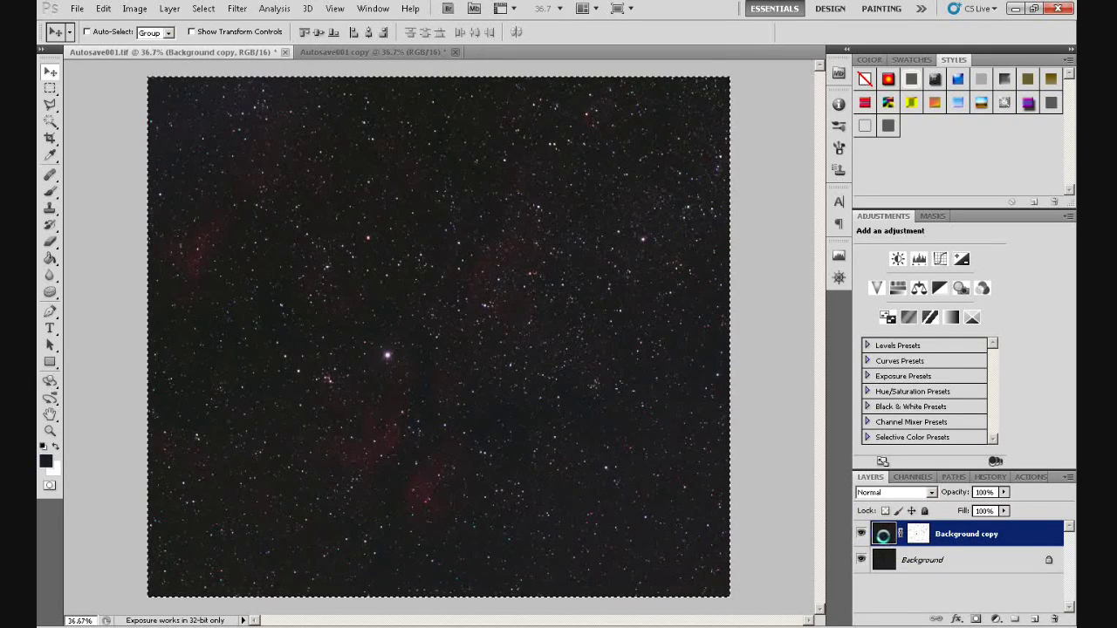
key(ctrl+alt+shift+e)
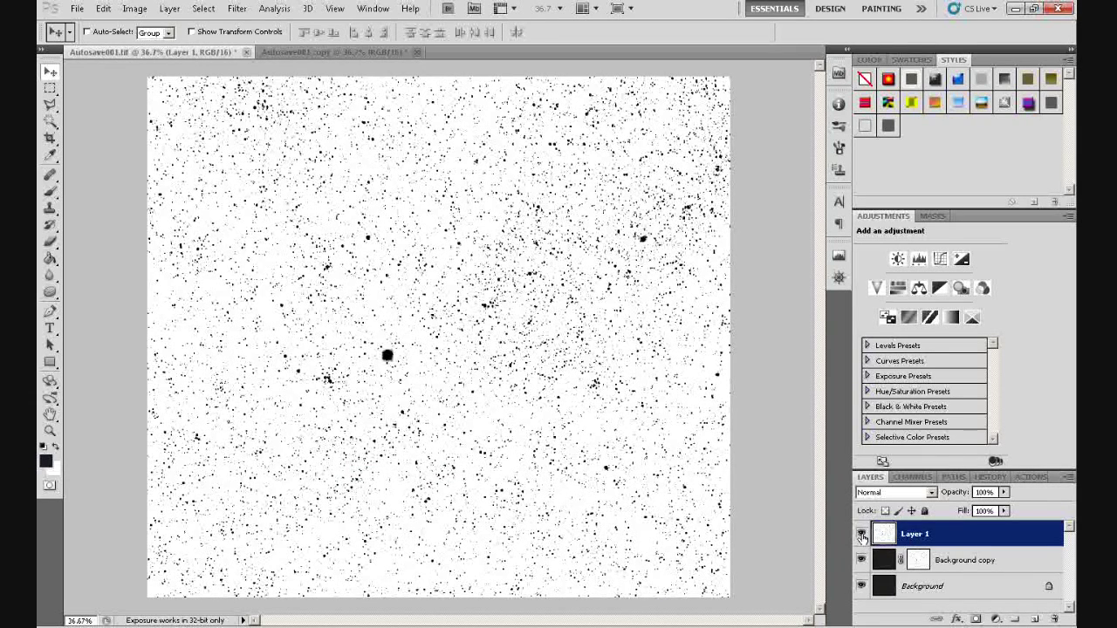
click(861, 535)
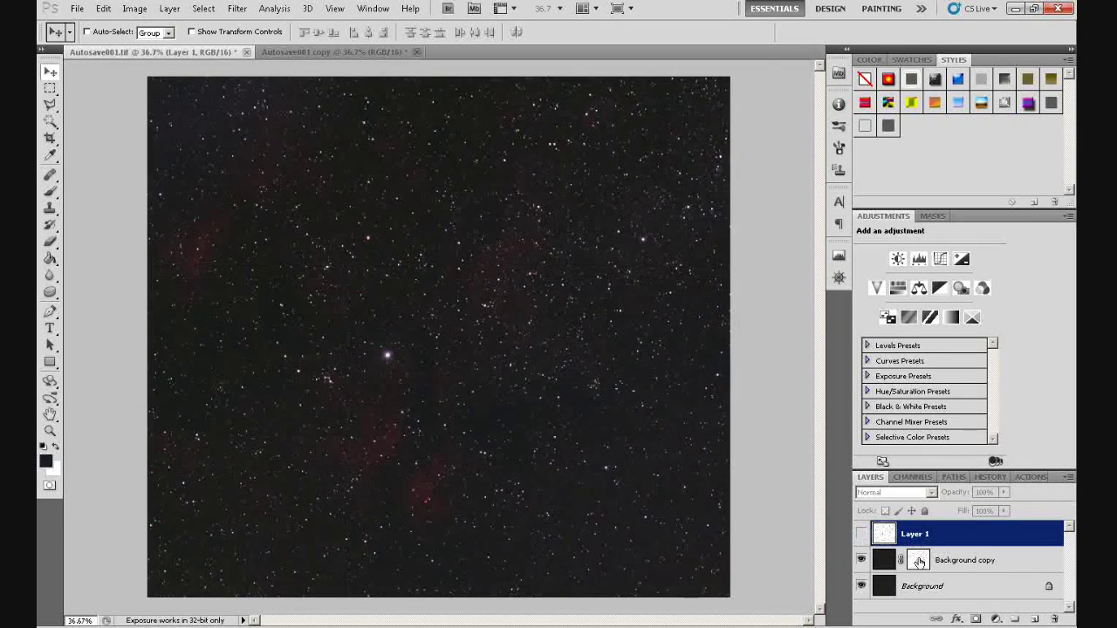
- Display the Background copy layer mask on its own and examine the edges of its star shapes up close
click(918, 562)
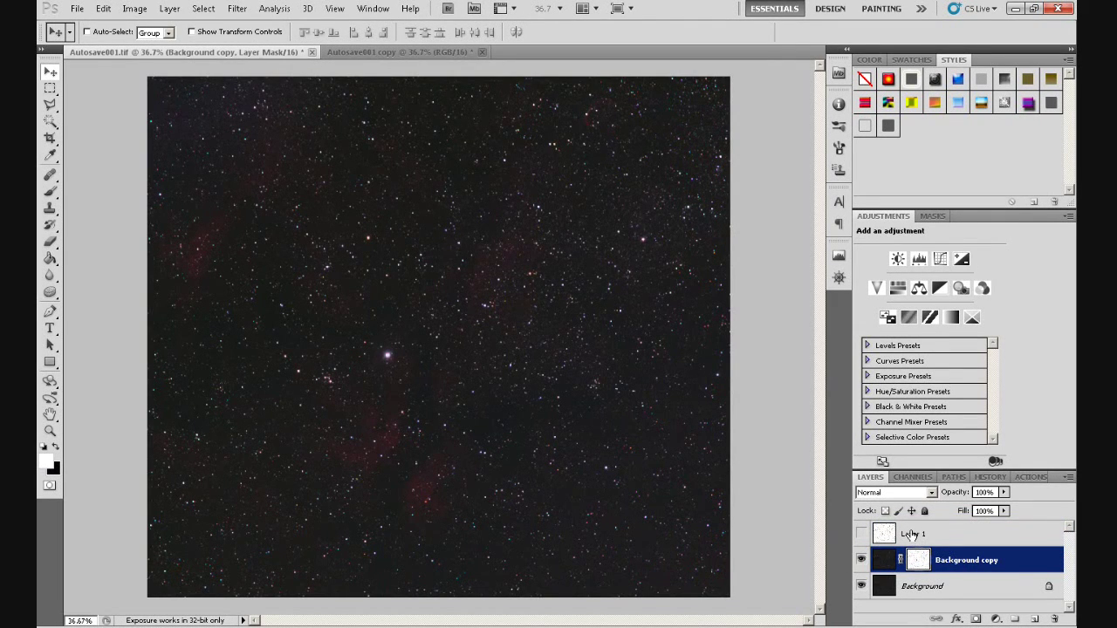
click(884, 562)
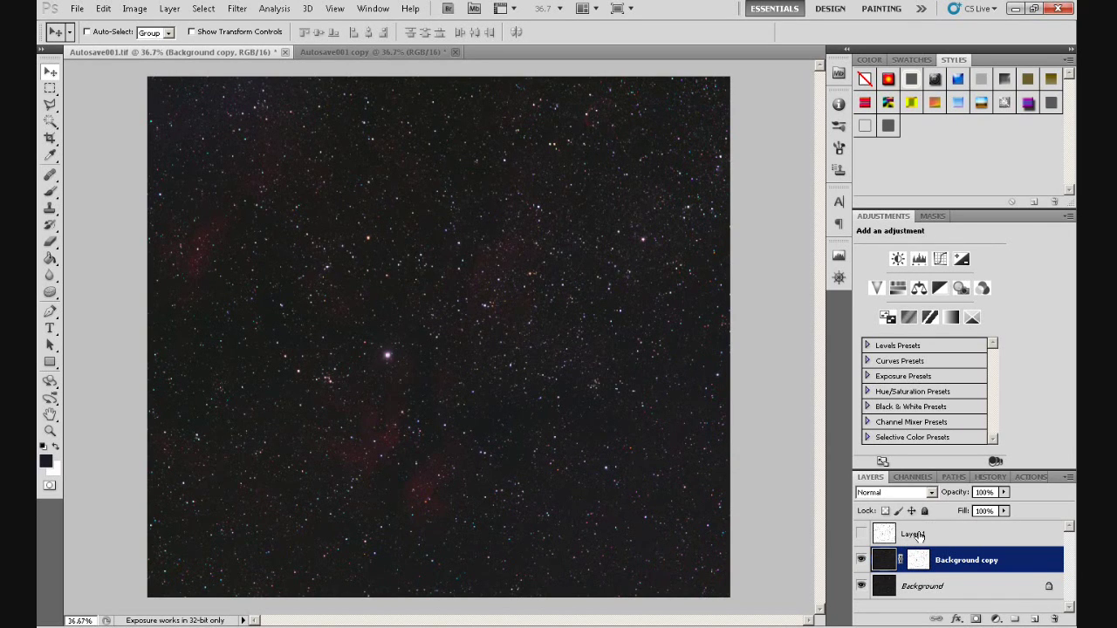
click(914, 535)
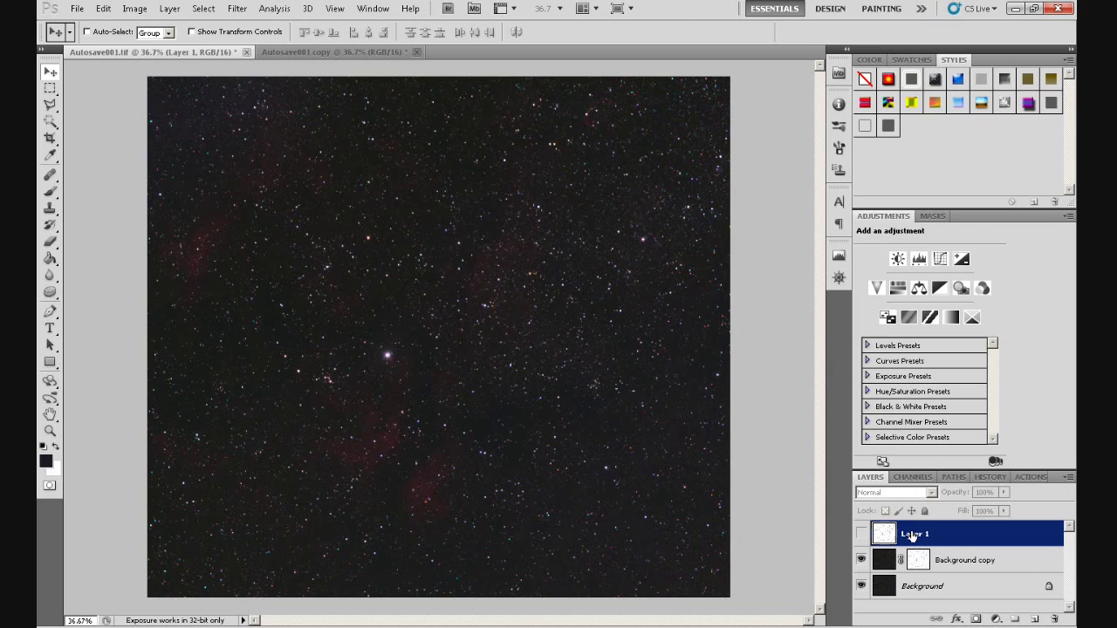
click(917, 561)
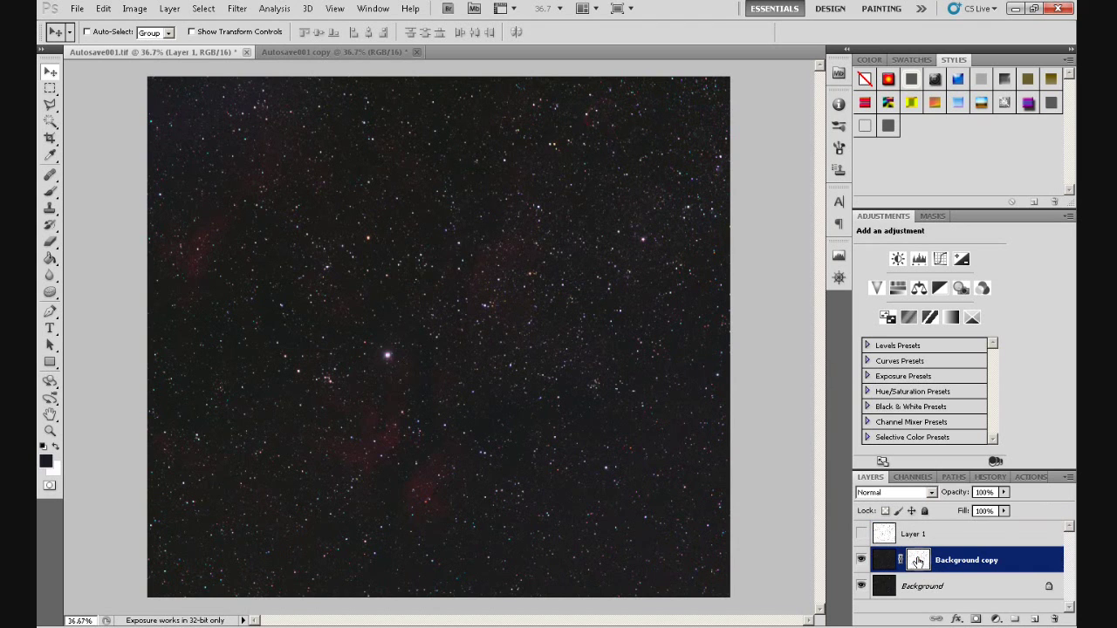
alt+click(918, 561)
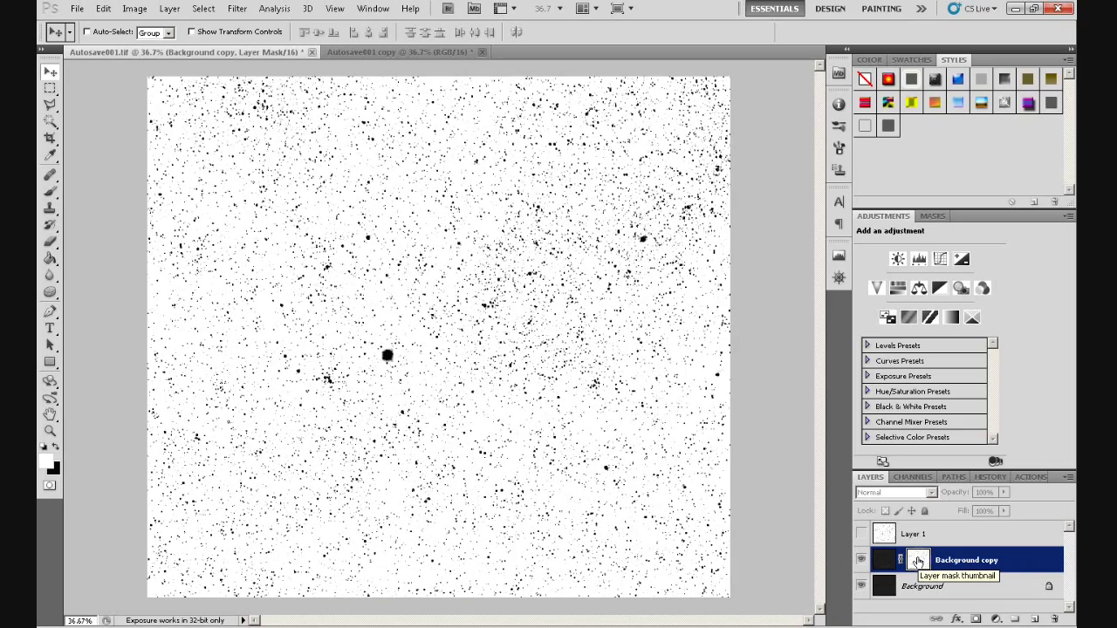
scroll(410, 278, up, 2)
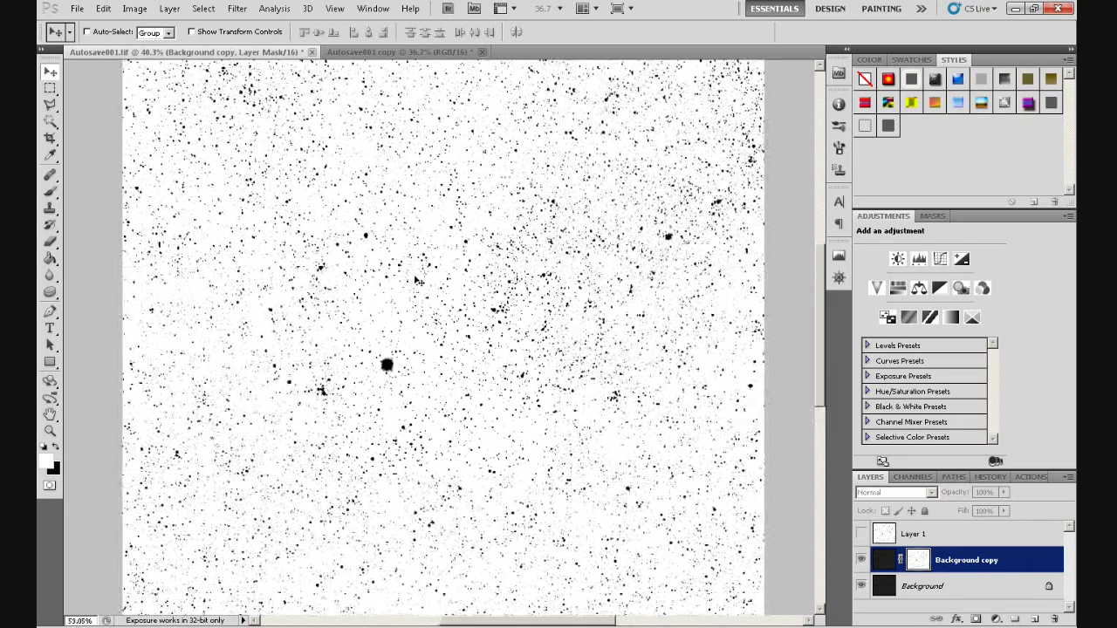
scroll(417, 281, up, 5)
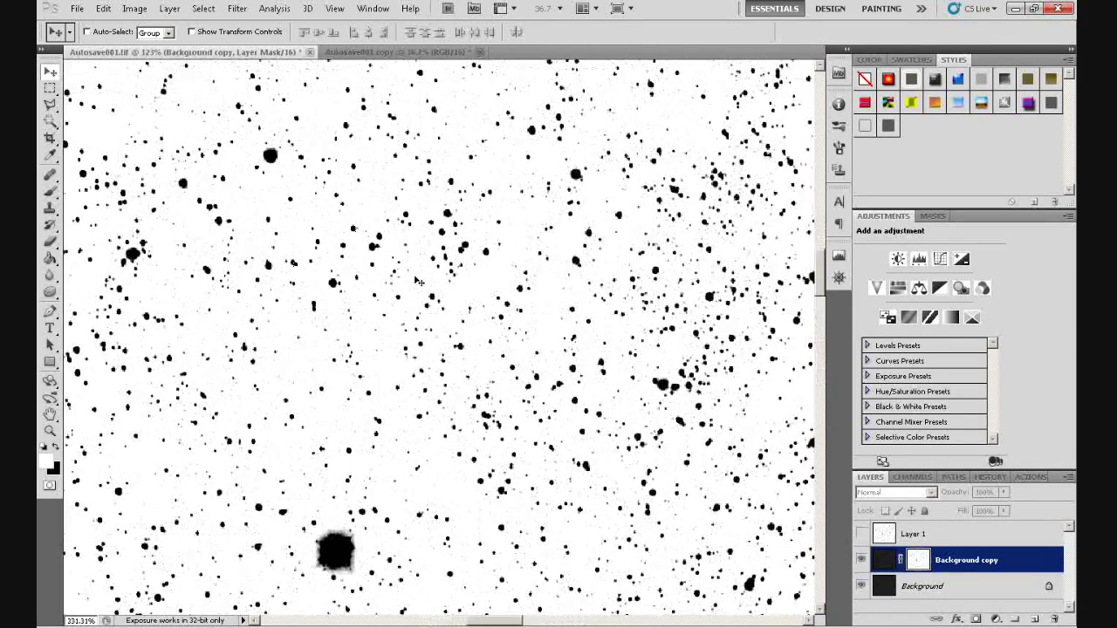
scroll(417, 280, up, 5)
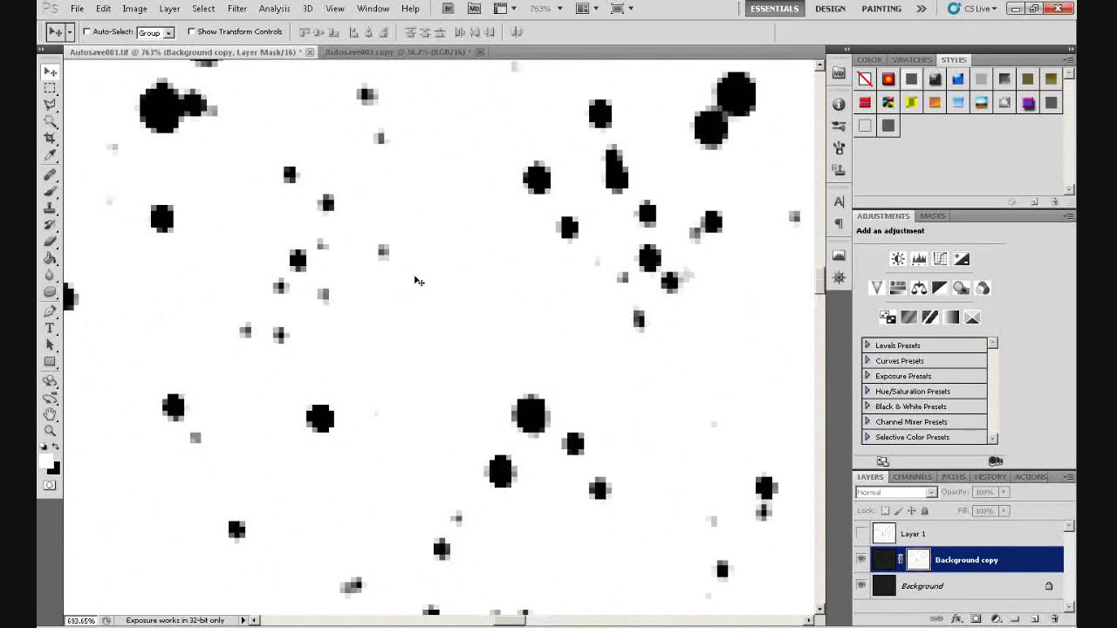
scroll(418, 281, down, 4)
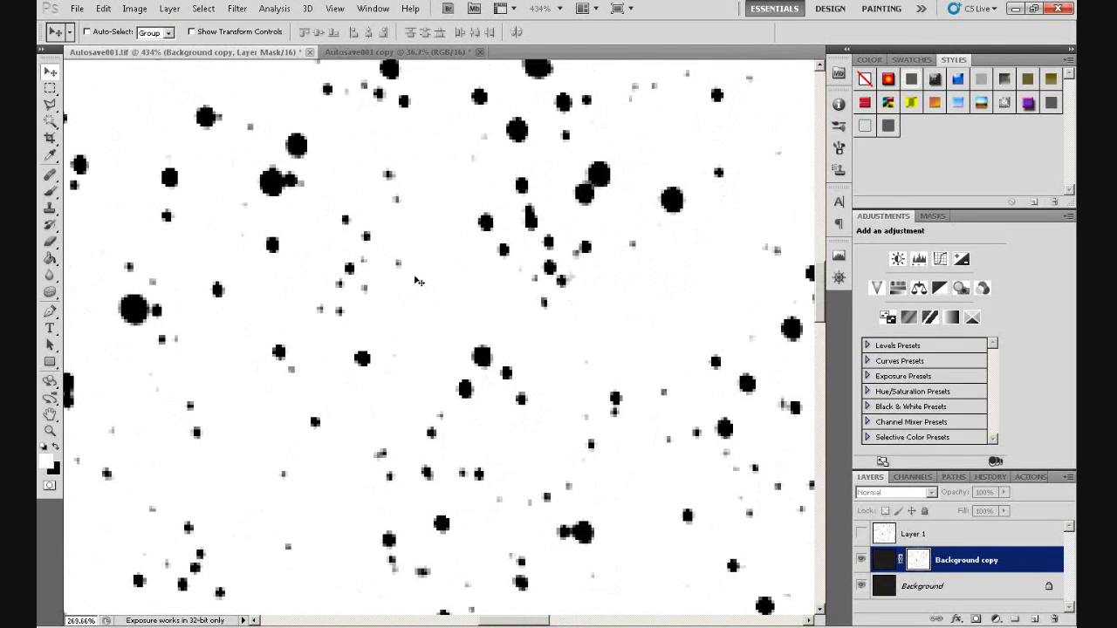
scroll(419, 281, down, 2)
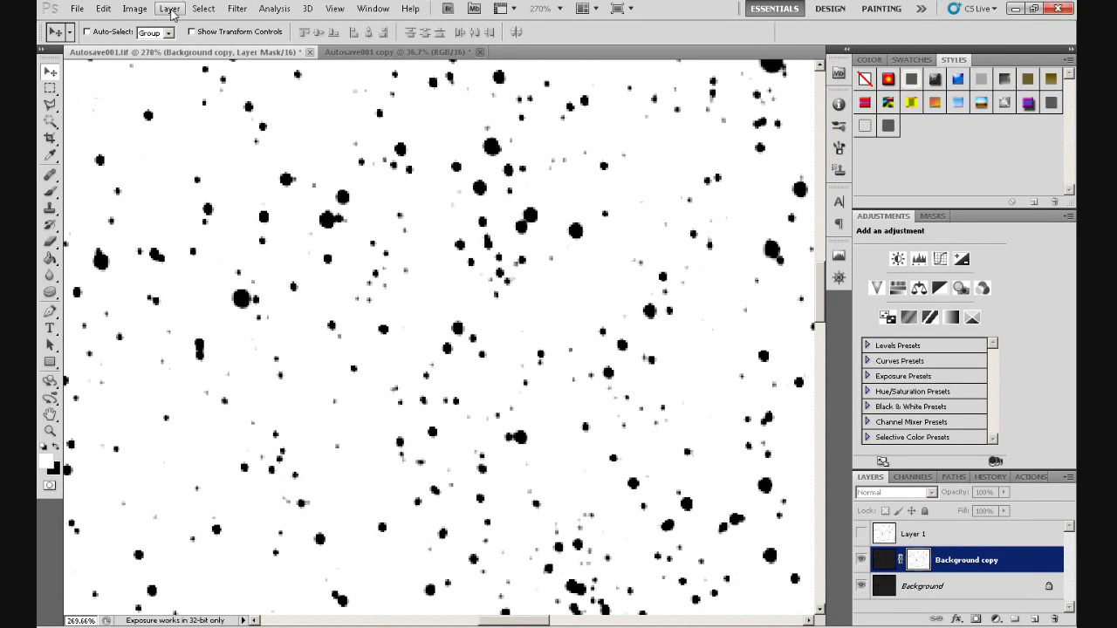
- Soften the star edges in the Background copy layer mask with a Gaussian Blur of 0.6 pixels radius, comparing the preview before applying
click(234, 8)
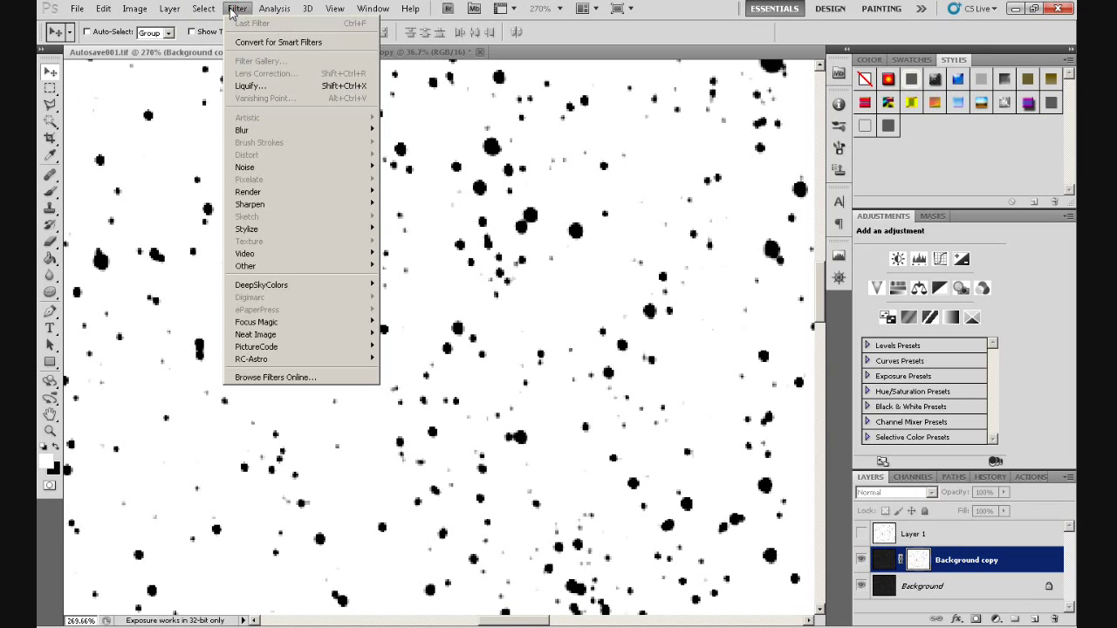
mouse_move(341, 129)
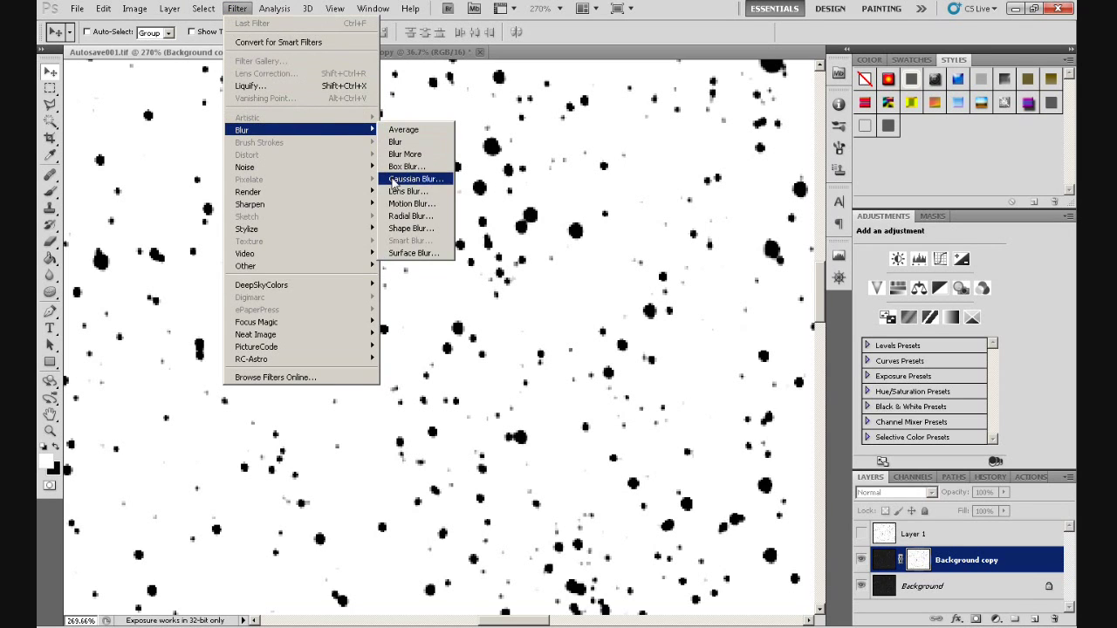
click(393, 181)
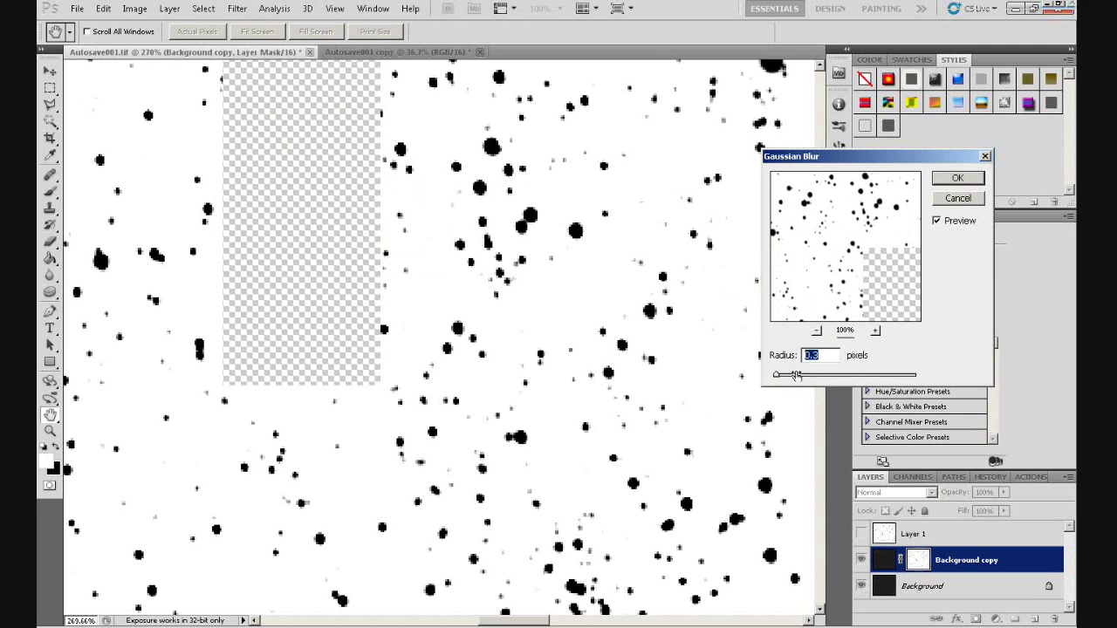
drag(779, 377, 780, 377)
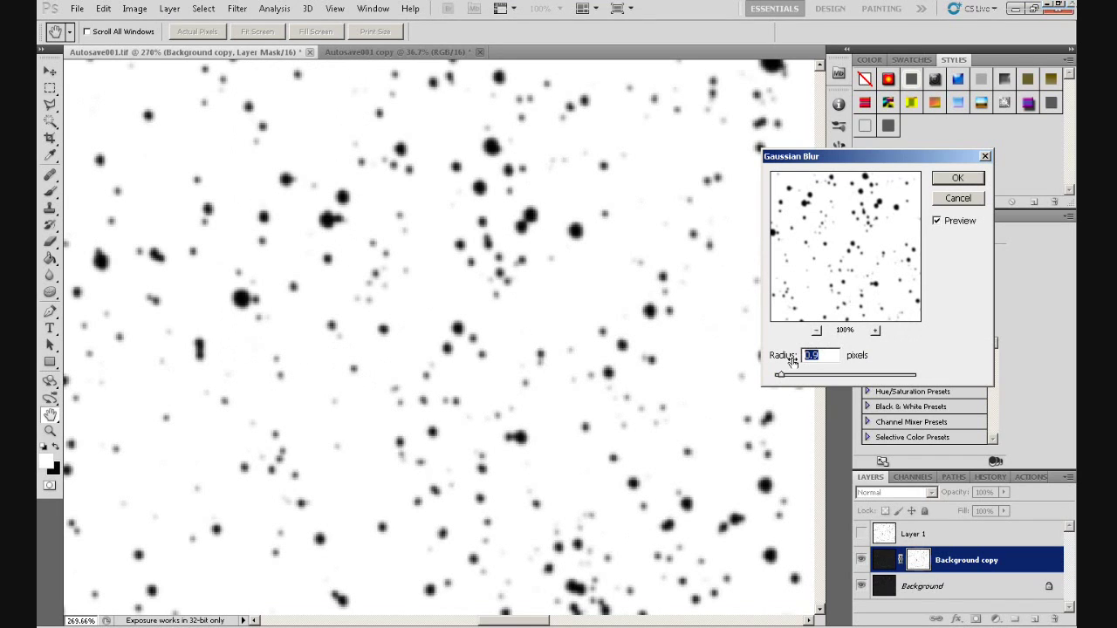
drag(780, 377, 777, 377)
key(Up)
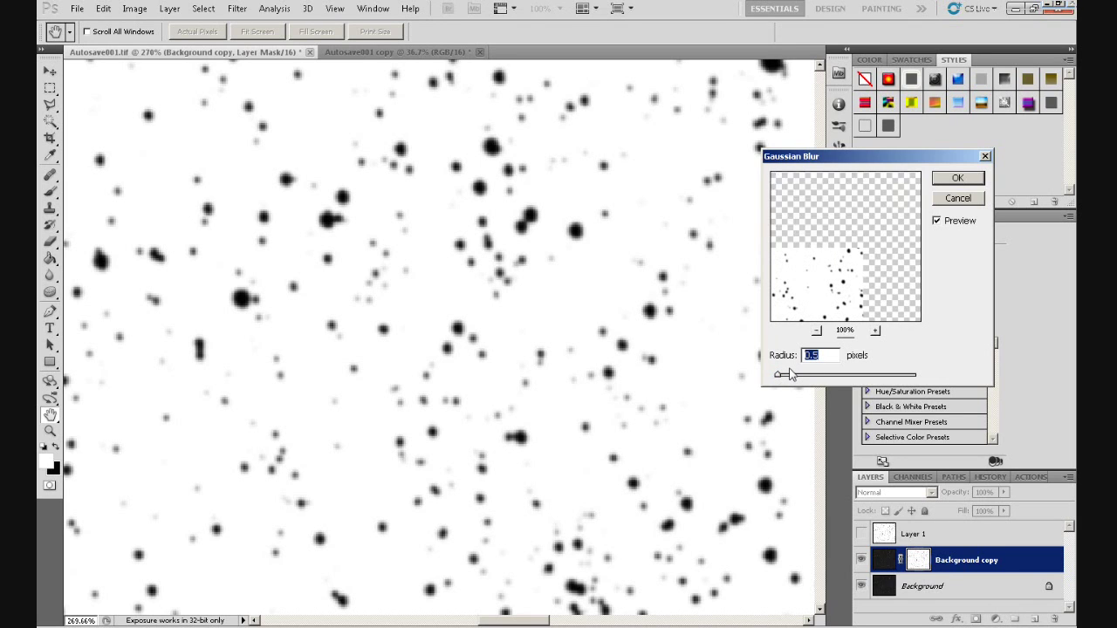
click(778, 374)
drag(779, 377, 781, 378)
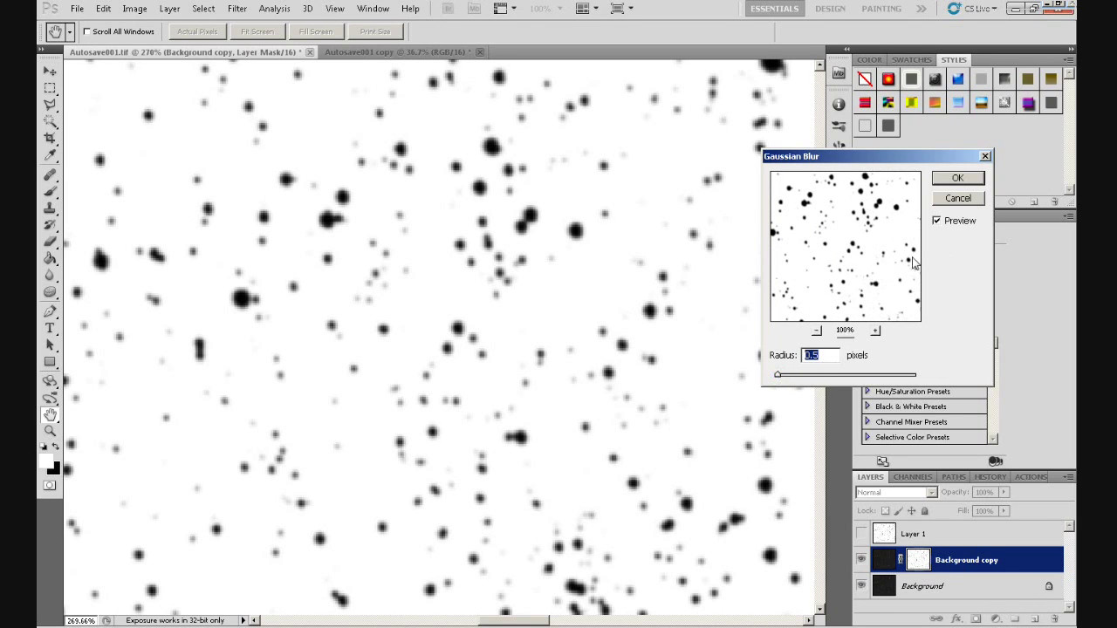
click(938, 222)
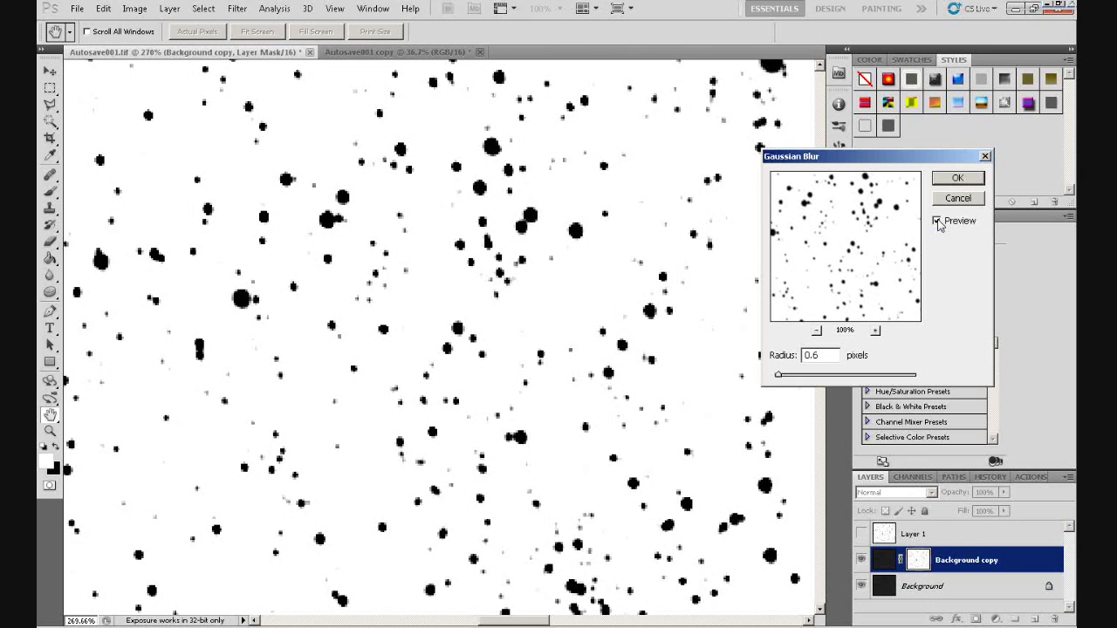
click(938, 223)
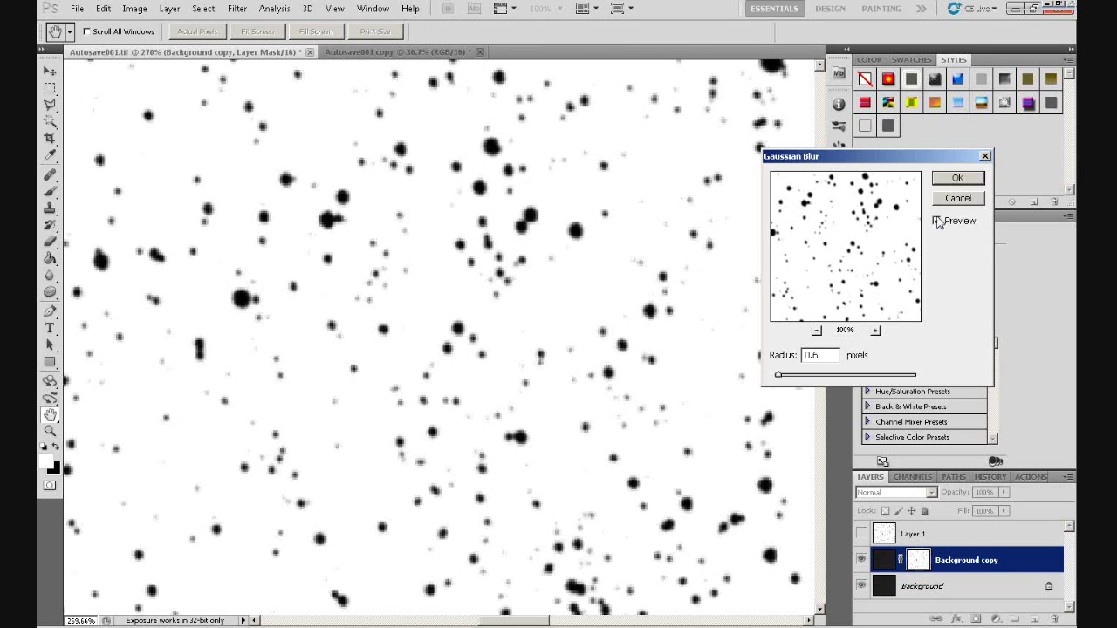
click(953, 179)
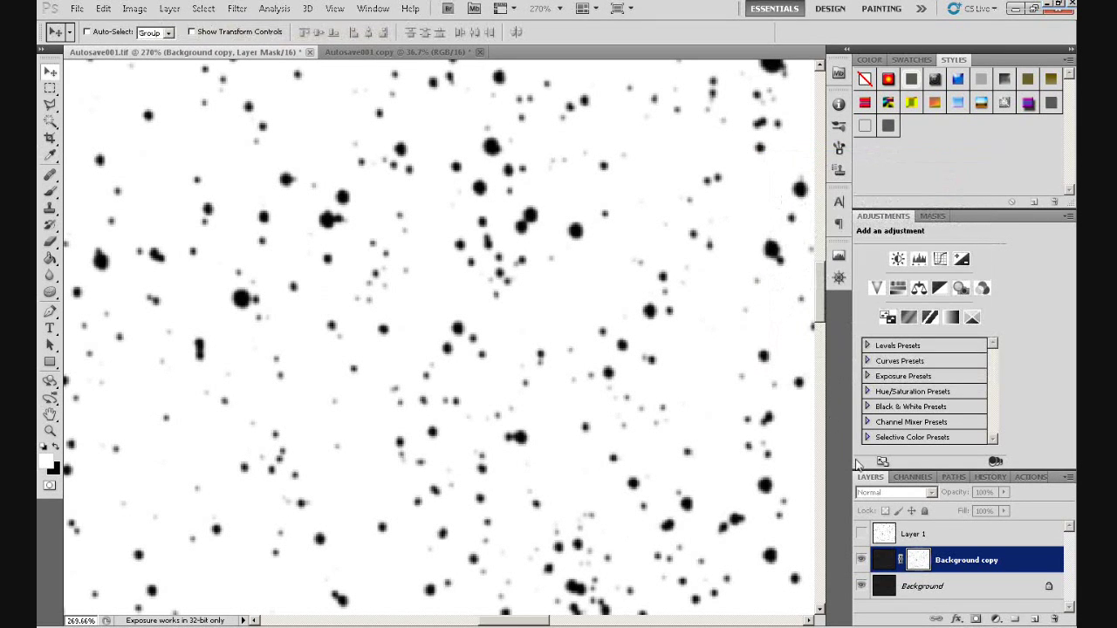
- Start a Curves adjustment on the Background copy image and anchor the RGB curve at input 28, output 28 and input 17, output 17
scroll(613, 468, down, 2)
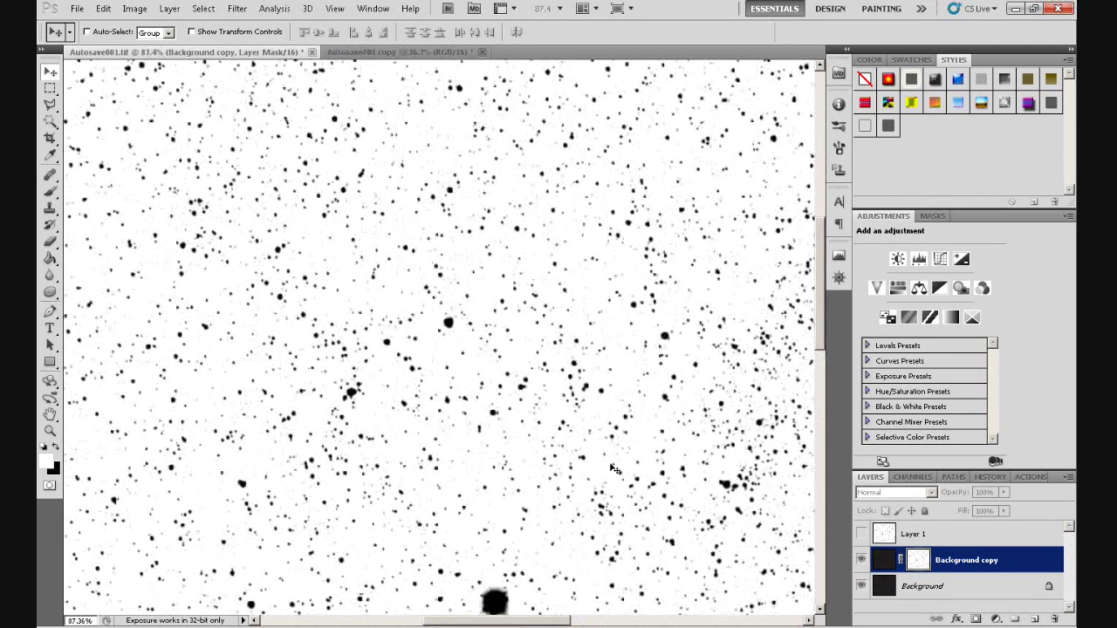
scroll(614, 469, down, 6)
click(883, 561)
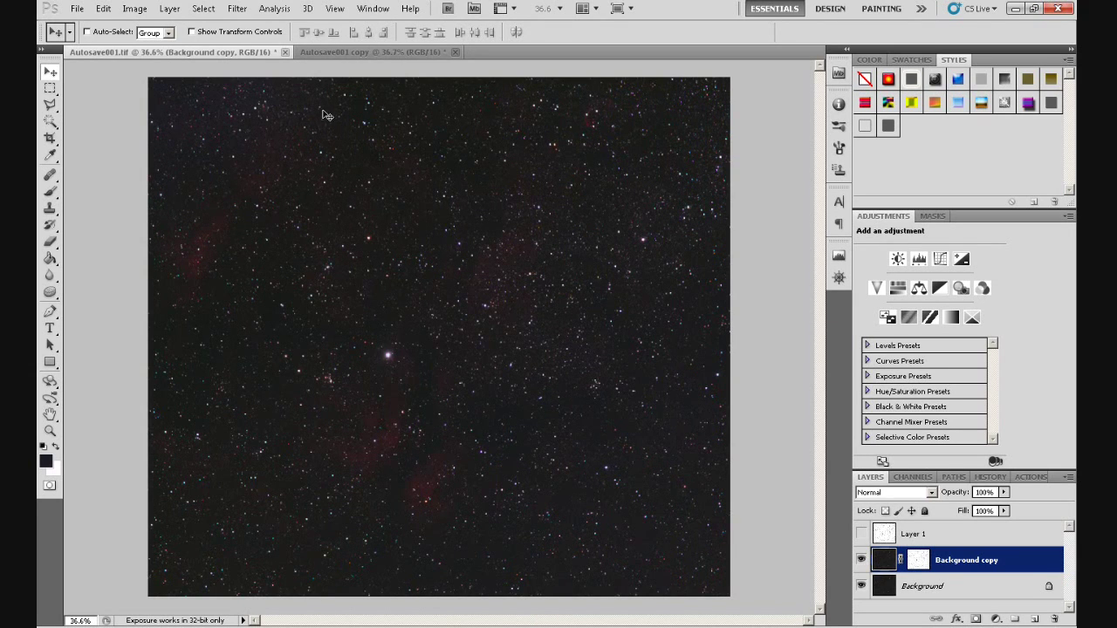
key(ctrl+m)
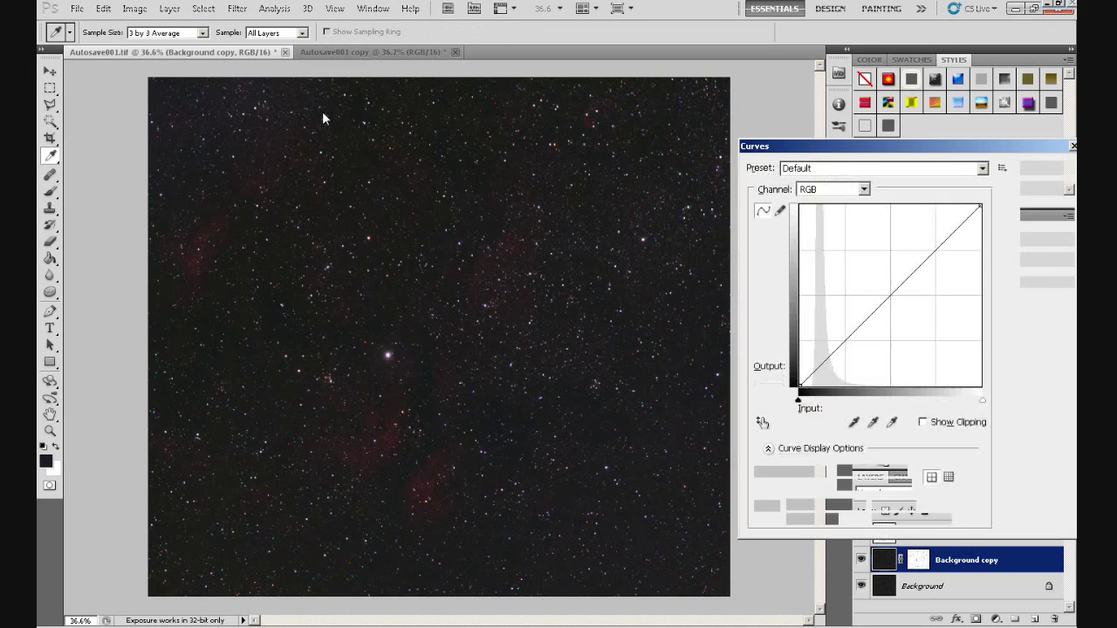
click(820, 367)
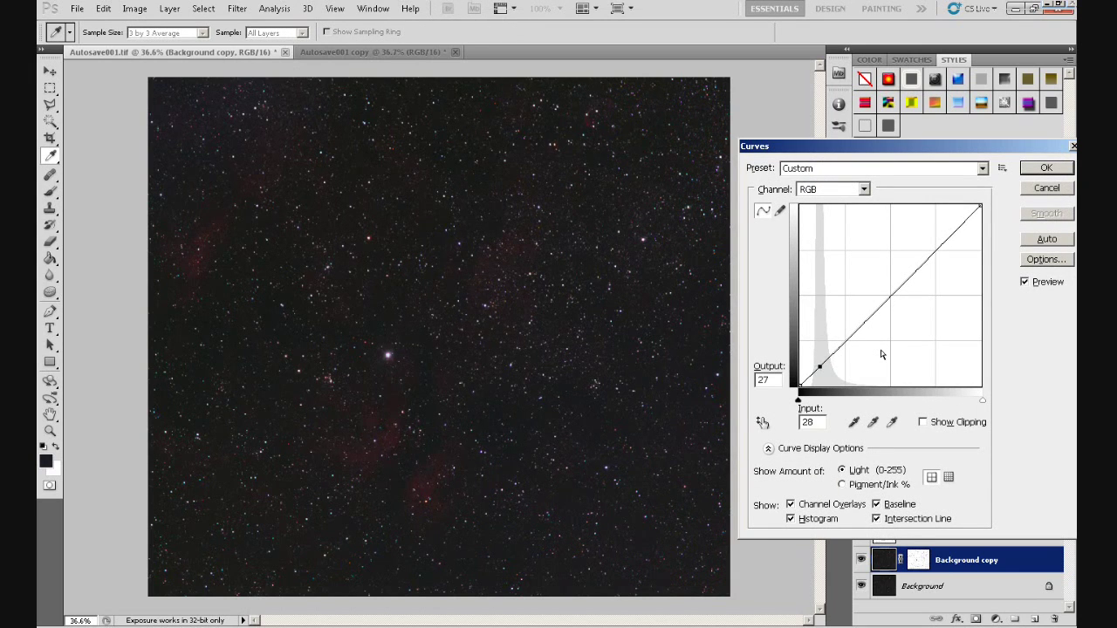
key(Up)
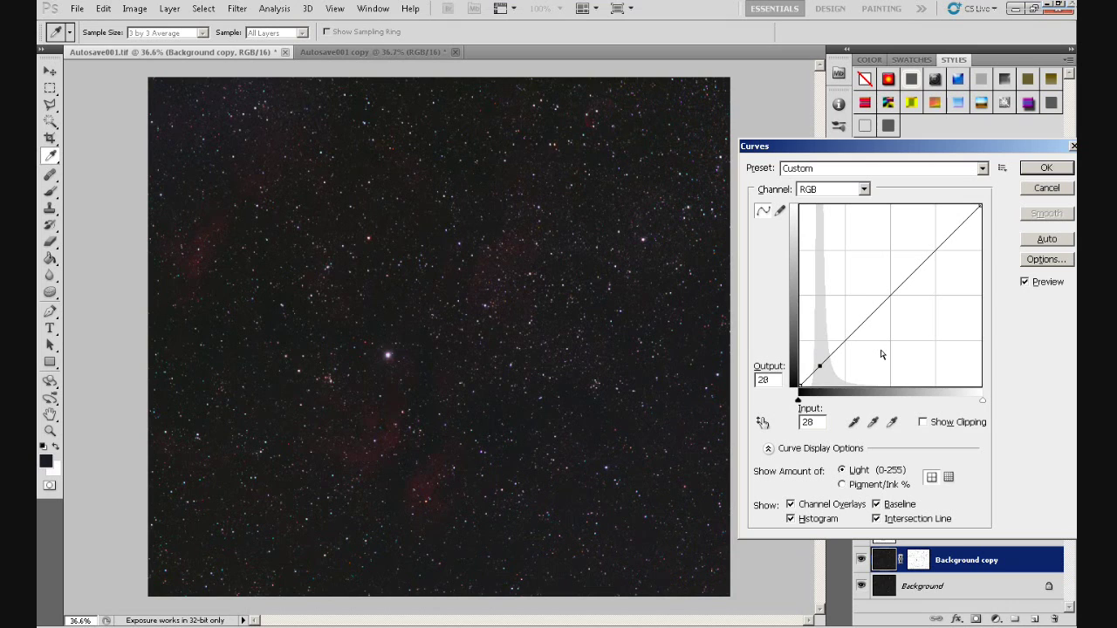
click(813, 372)
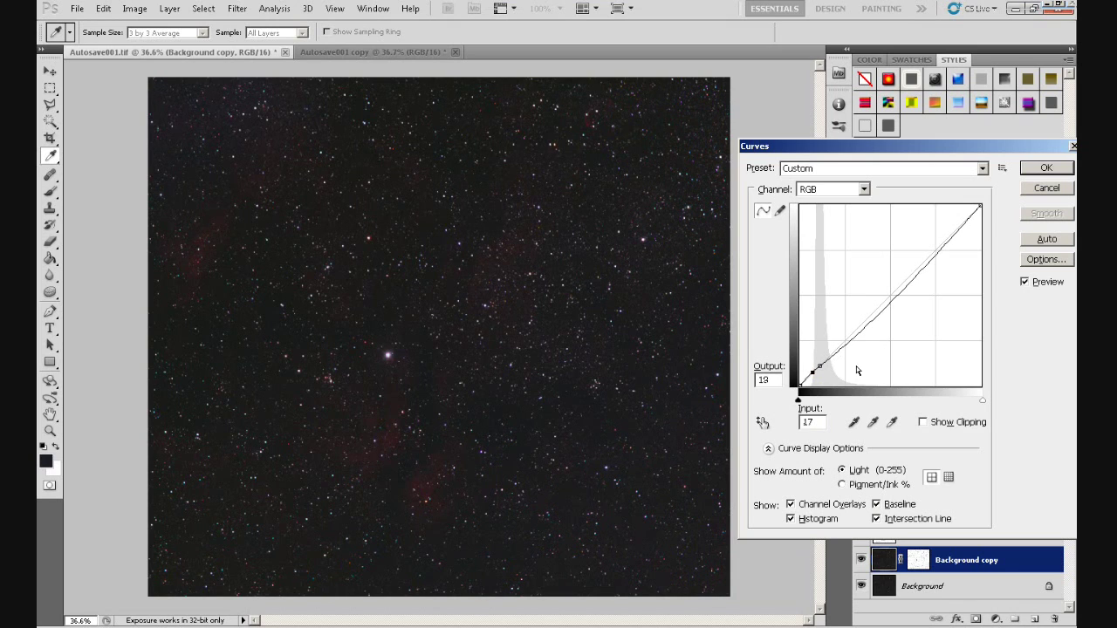
key(Down)
key(Down)
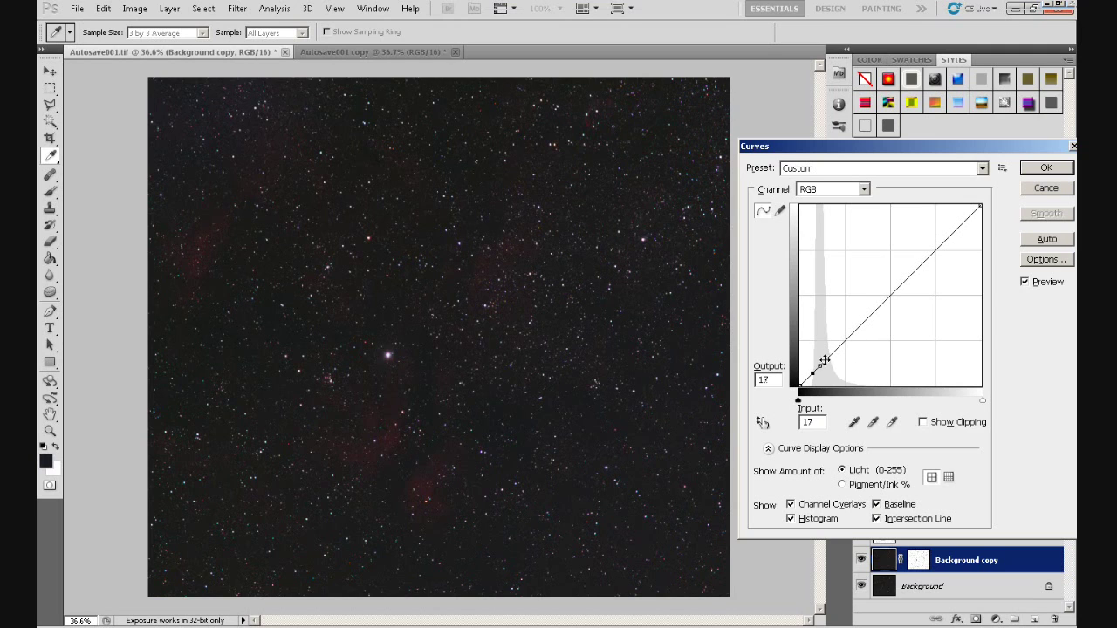
- Add a curve point above the two RGB anchors and raise it to input 36, output 52, checking the image preview
key(Up)
key(Up)
key(Up)
key(Up)
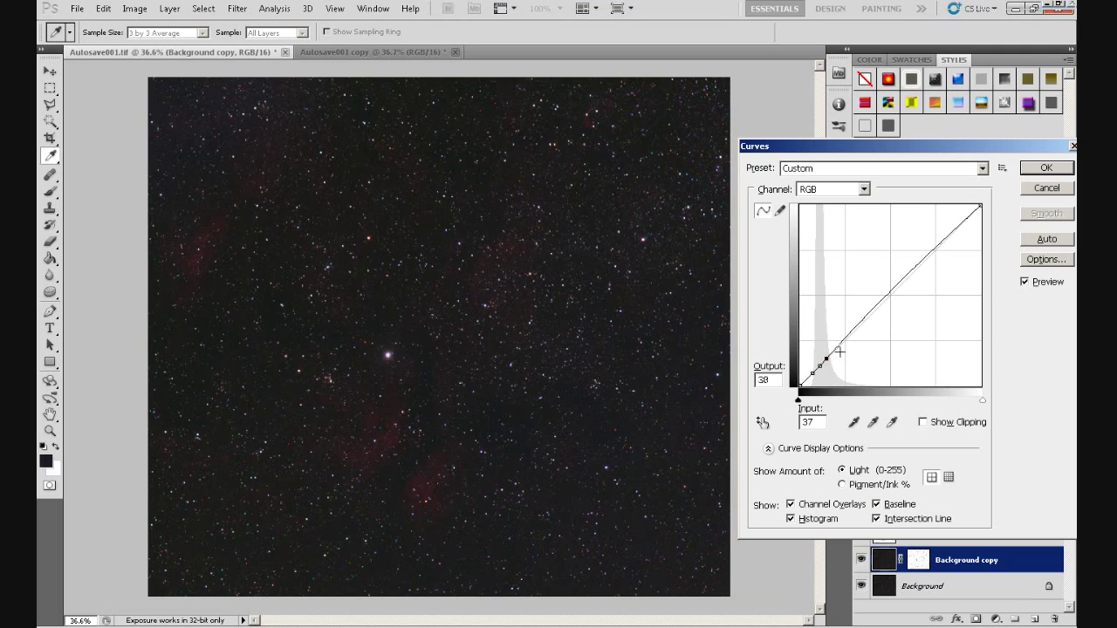
key(Up)
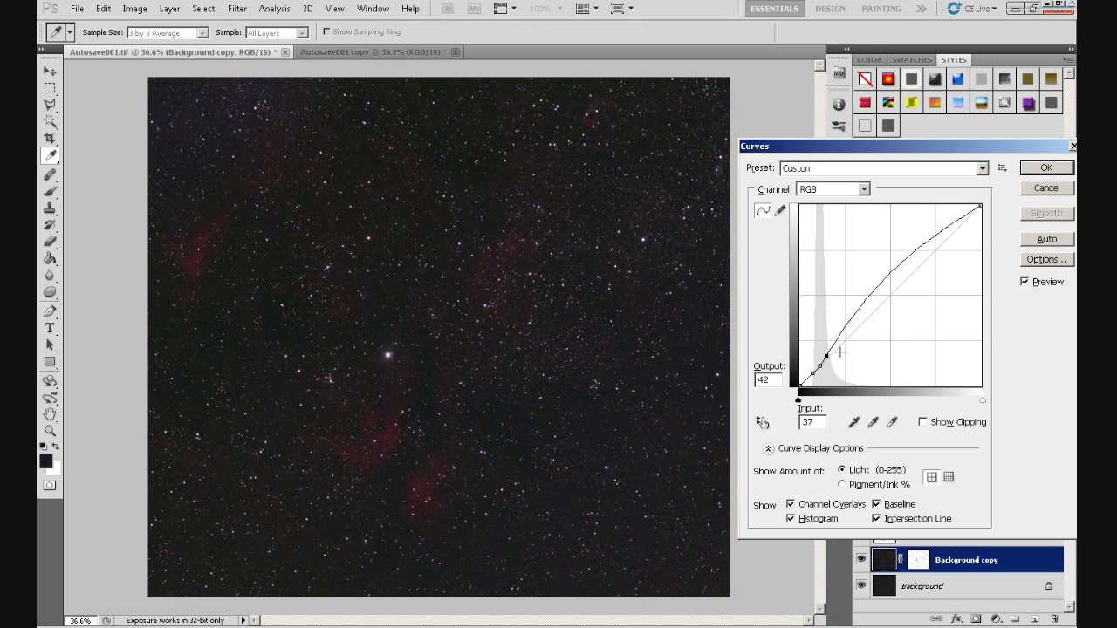
key(Up)
key(Up)
key(Left)
key(Up)
key(Up)
key(Up)
key(Up)
key(Up)
key(Up)
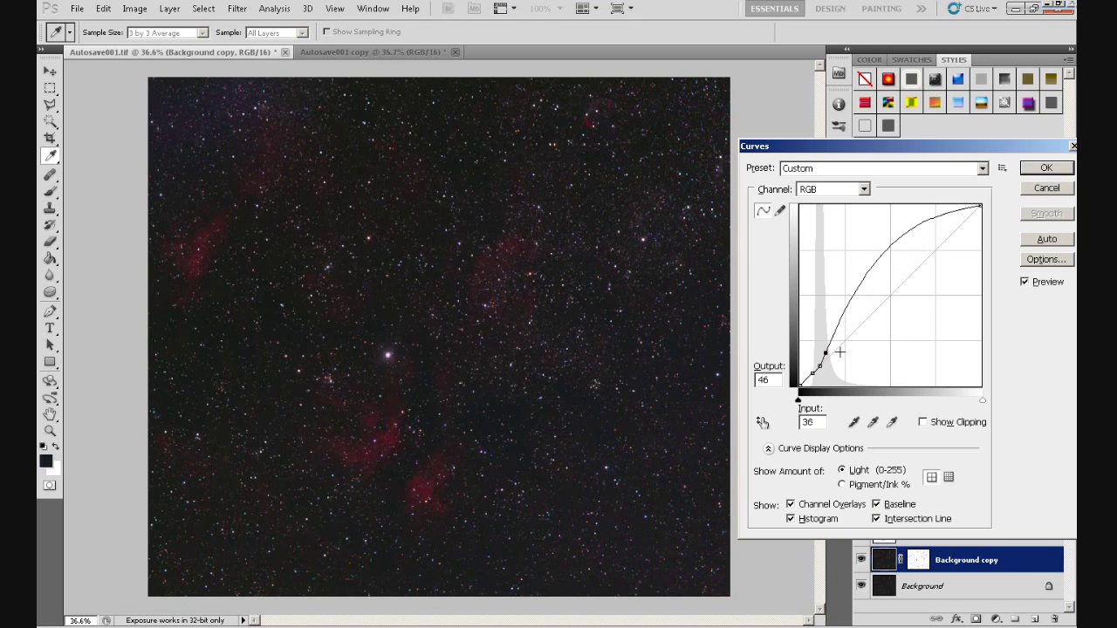
key(Up)
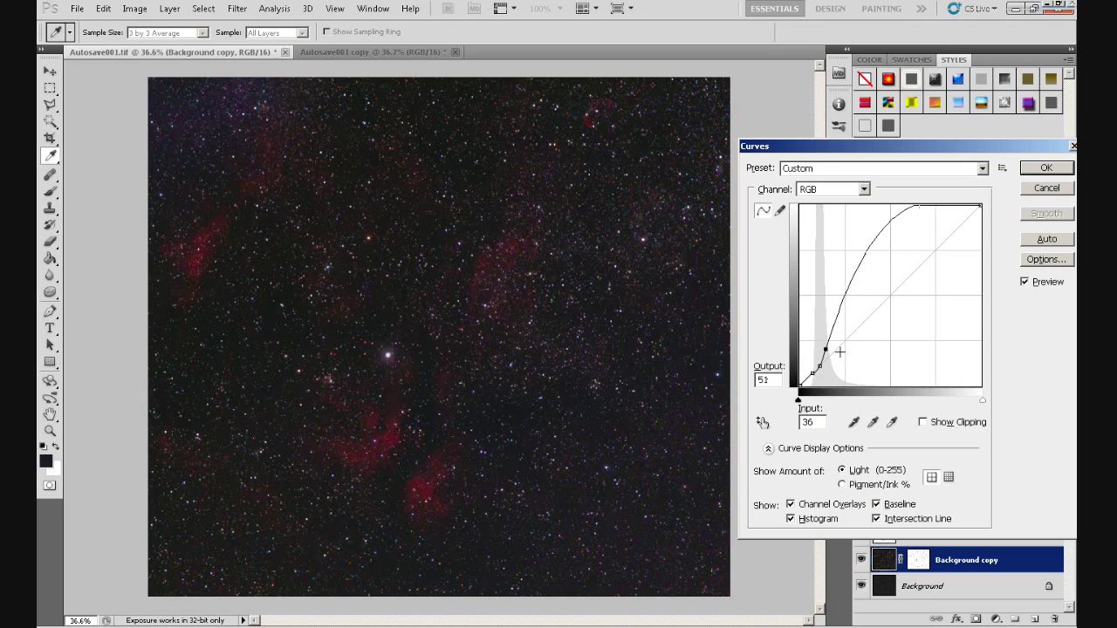
key(Up)
key(ctrl+plus)
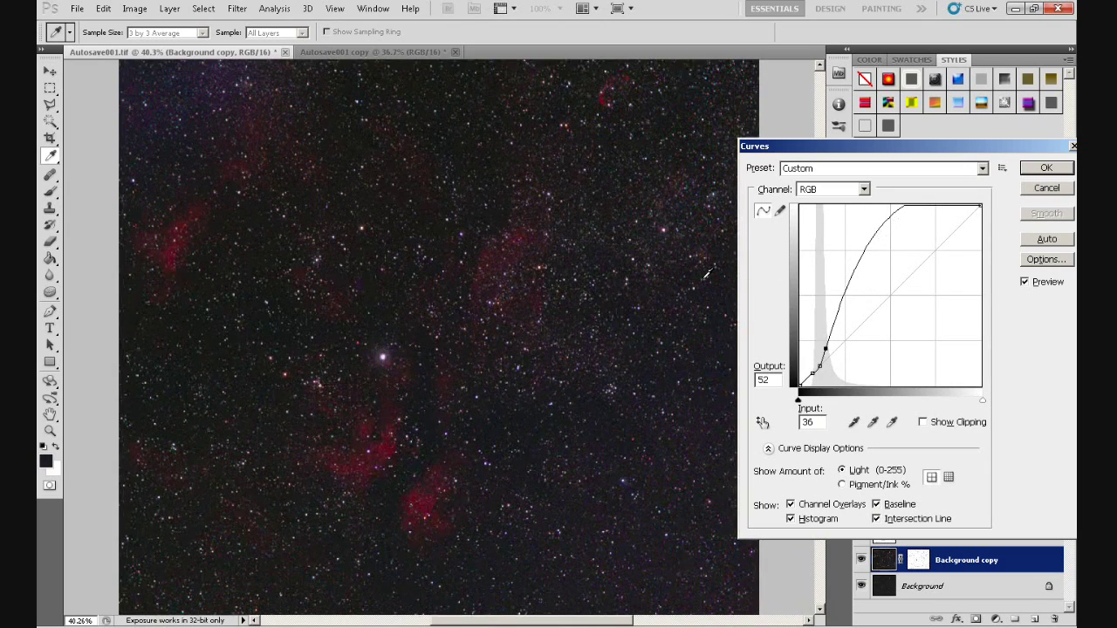
key(ctrl+minus)
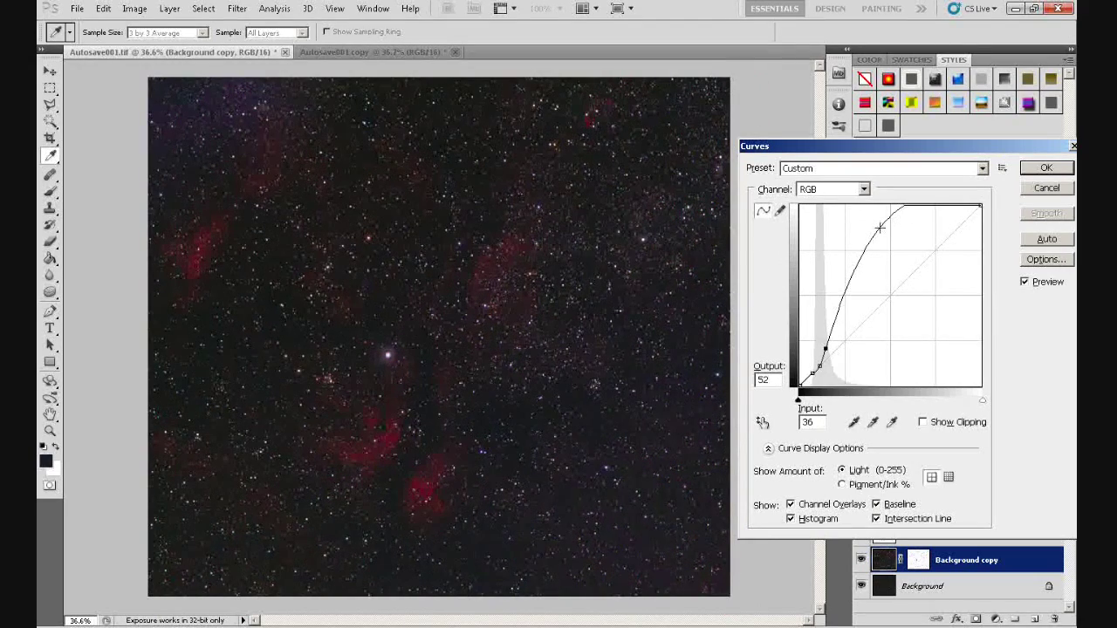
- Set an upper curve point at input 104, output 189, lower the white end to output 251, and apply the Curves adjustment
drag(873, 238, 874, 253)
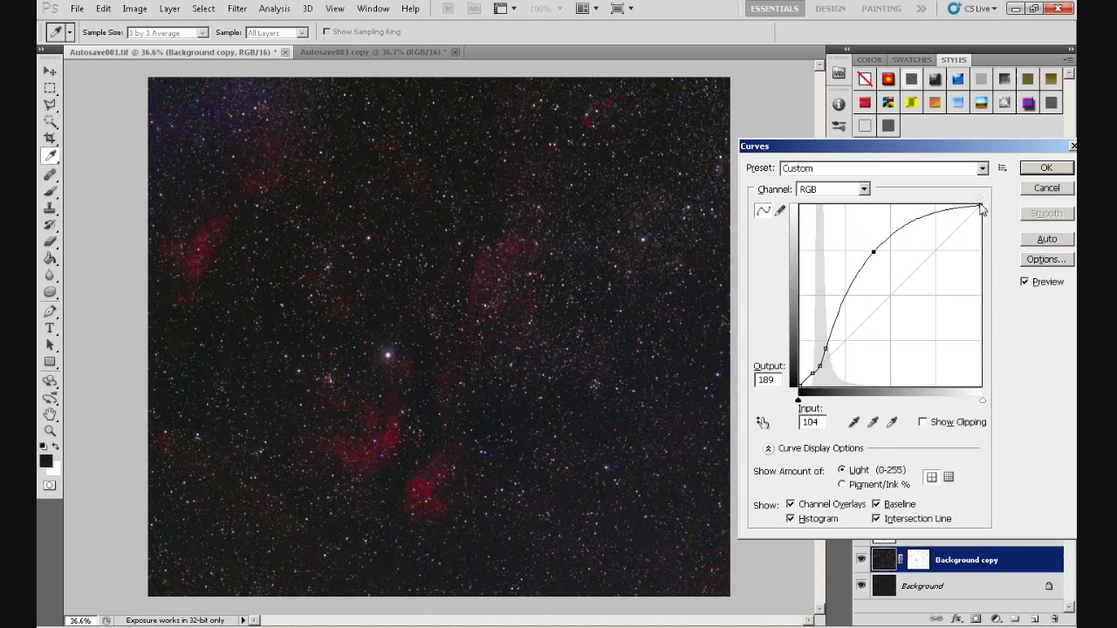
drag(980, 205, 980, 208)
click(1045, 168)
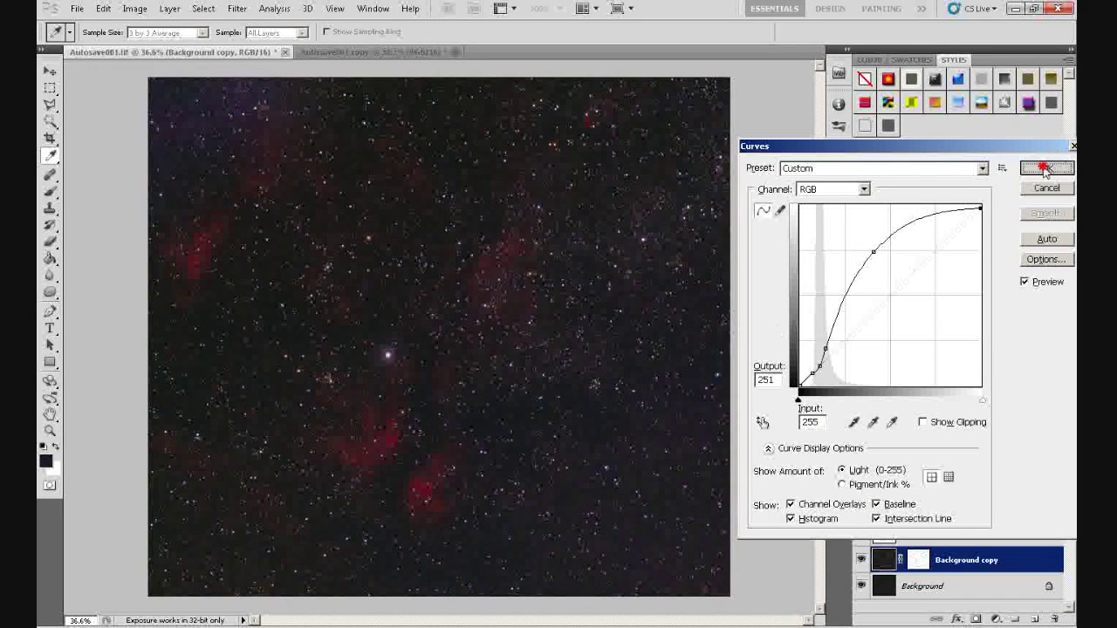
- Fit the stretched image on screen and compare it with the Autosave001 copy document, finishing back in Autosave001.tif
key(v)
key(ctrl+0)
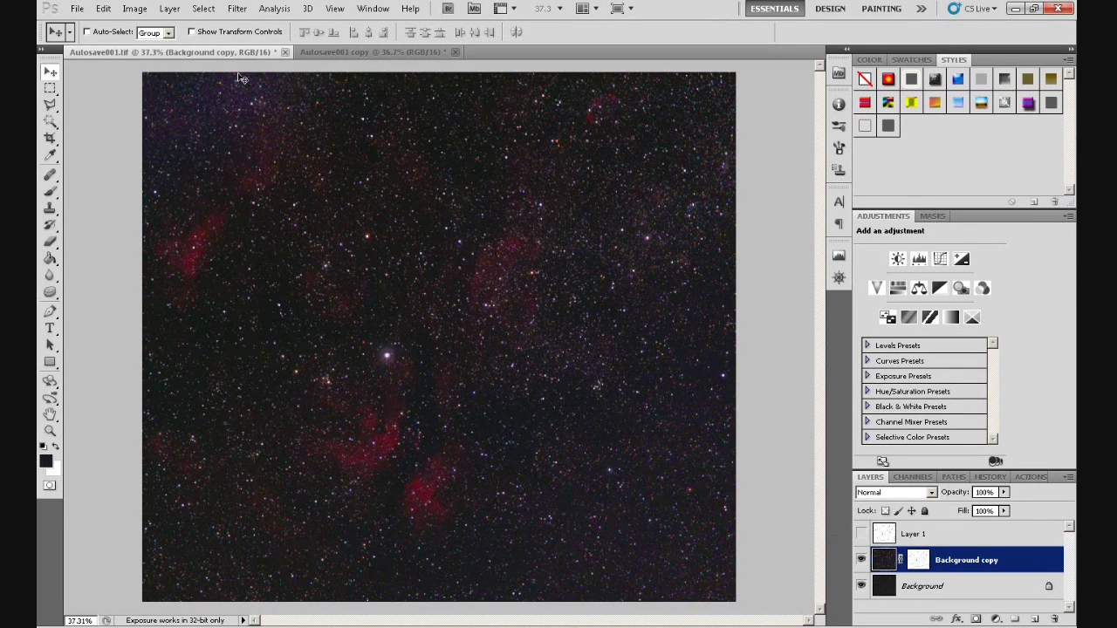
click(339, 52)
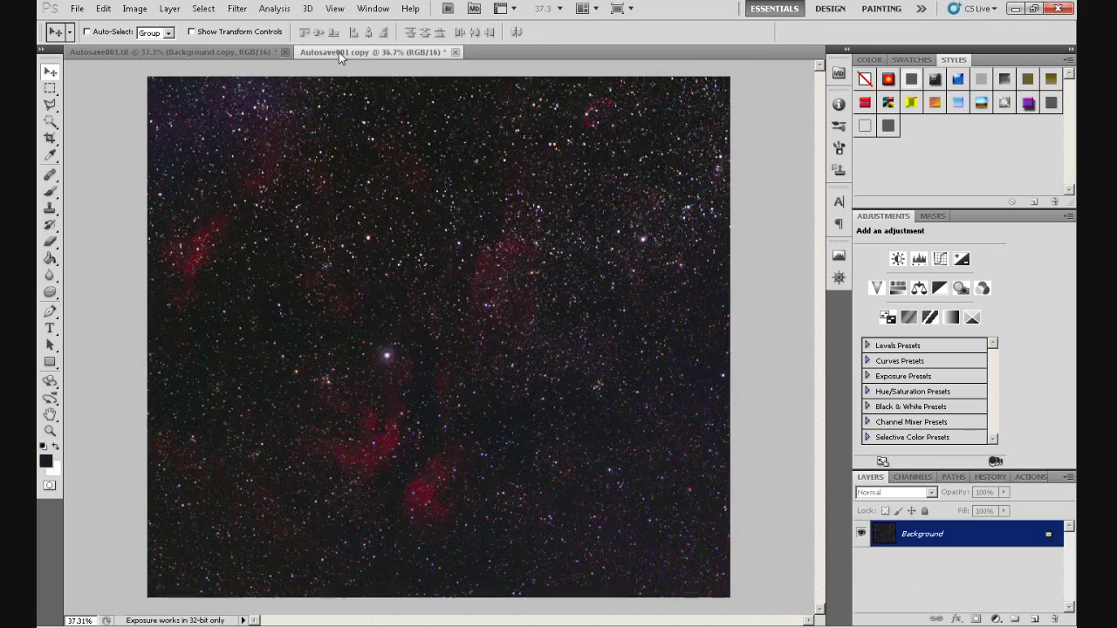
click(222, 50)
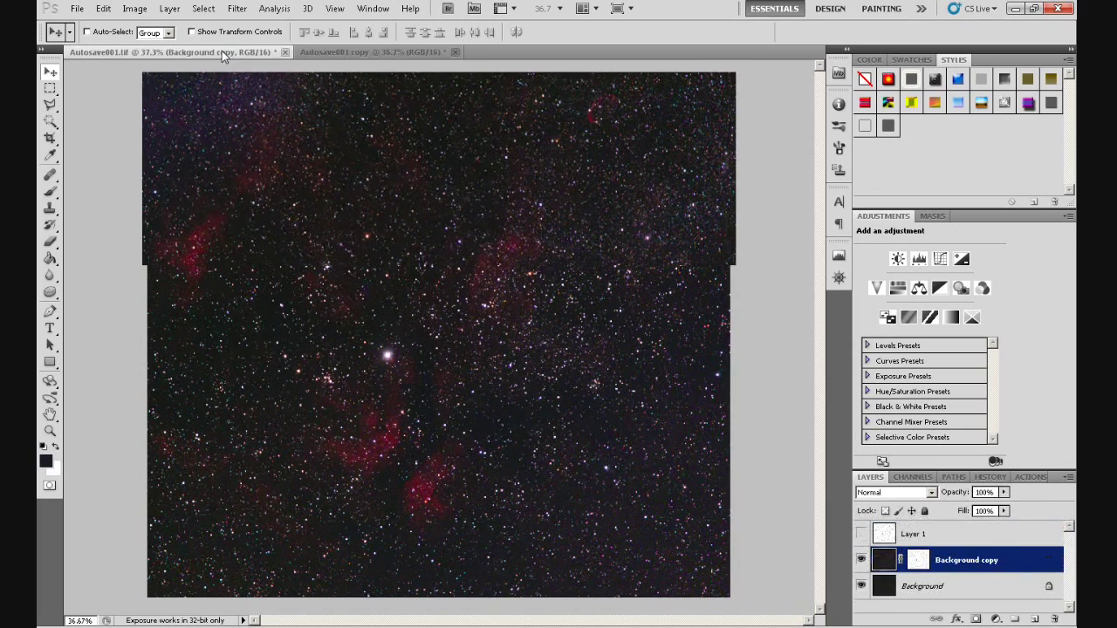
click(325, 51)
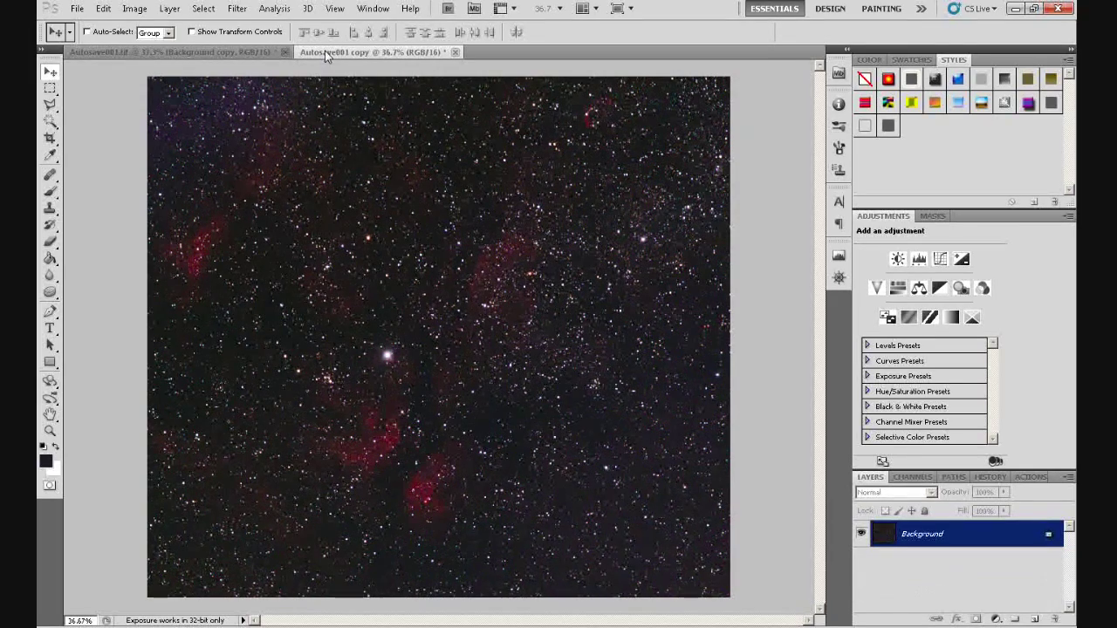
click(235, 52)
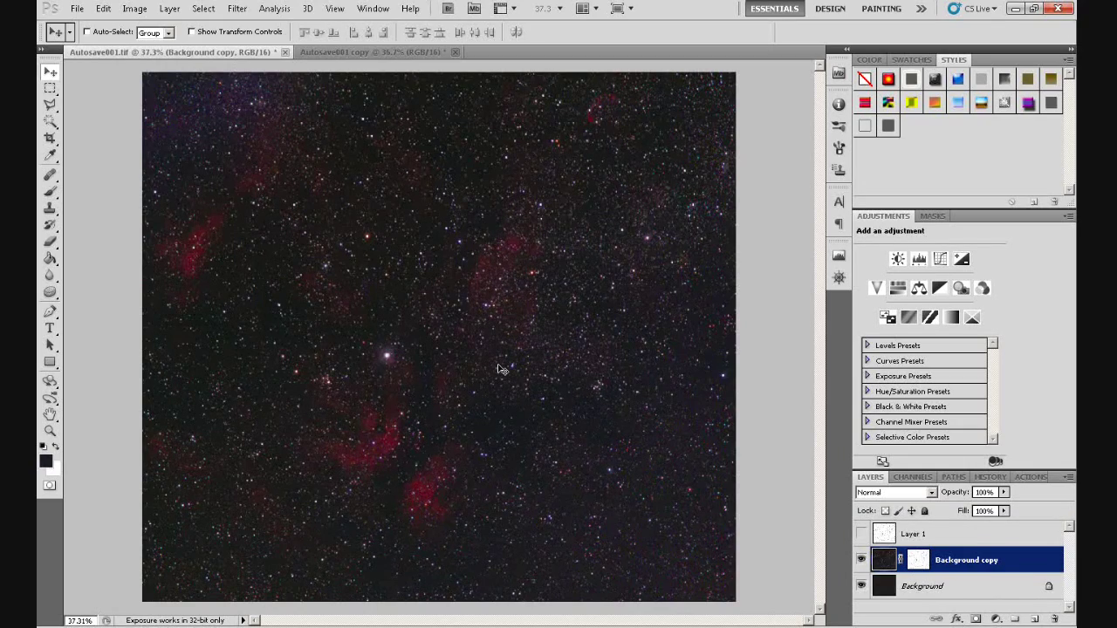
- Compare the stars at high magnification with the Background copy layer hidden and shown, leaving the layer visible
scroll(502, 369, up, 5)
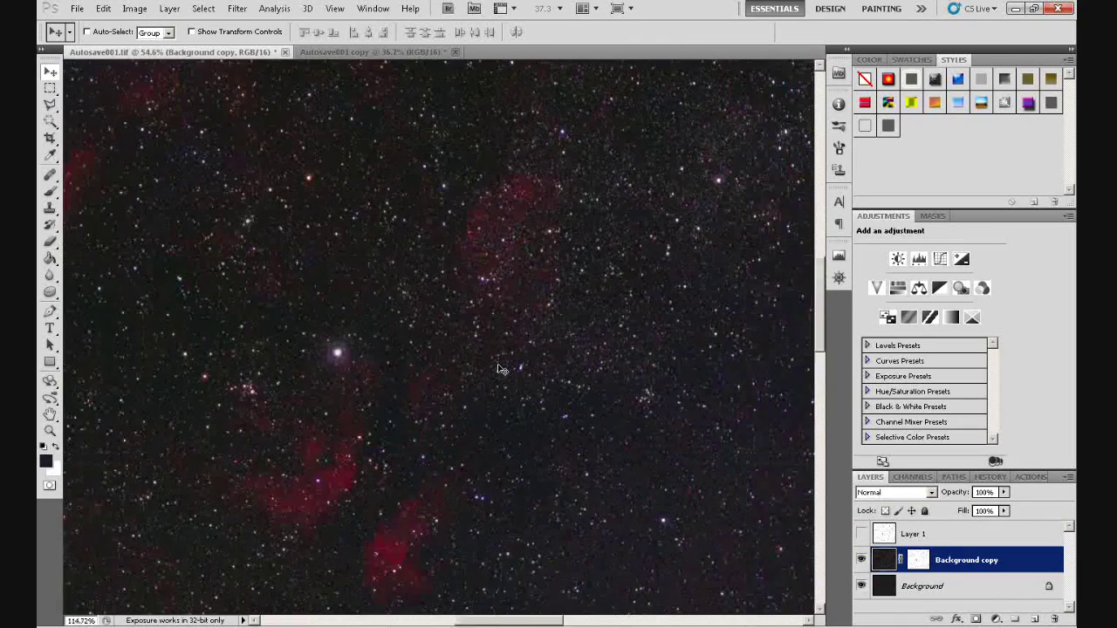
scroll(502, 369, up, 10)
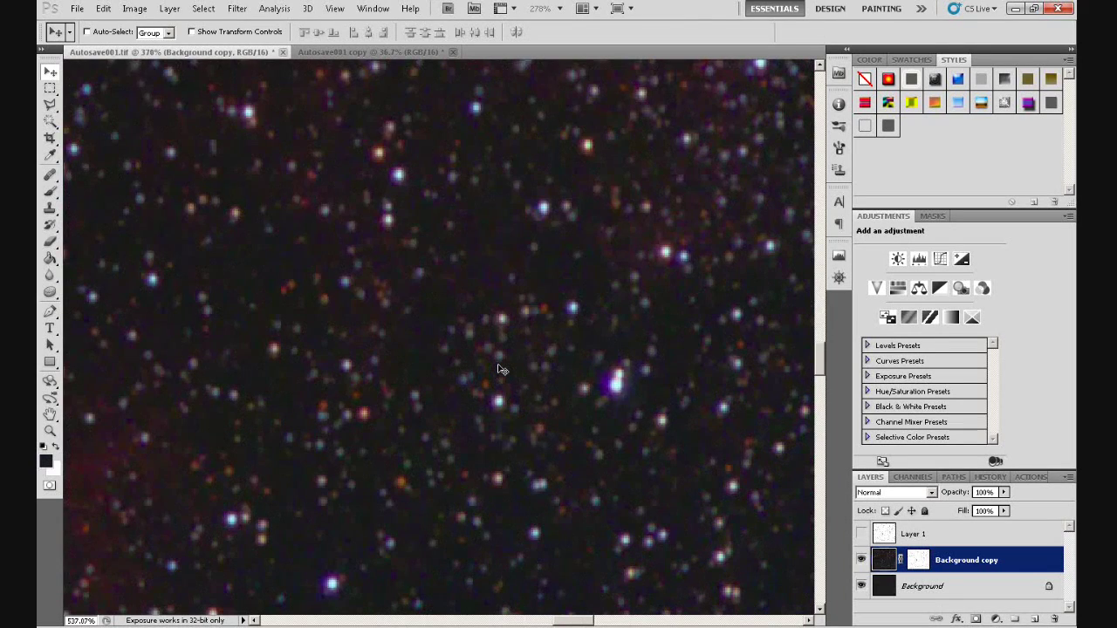
scroll(501, 369, up, 3)
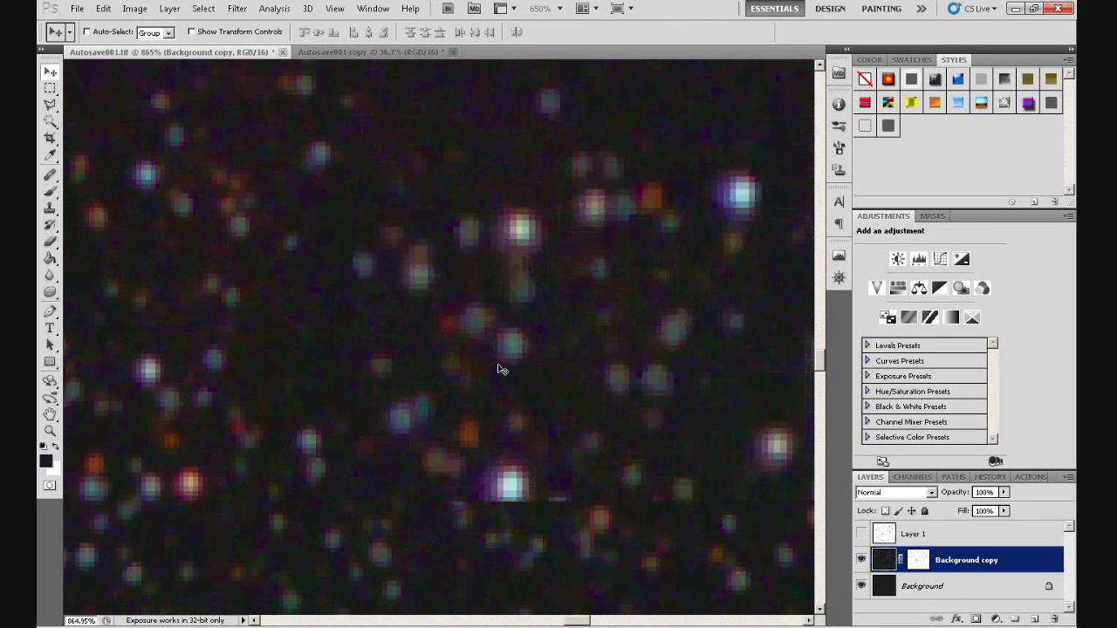
click(863, 560)
click(862, 560)
click(862, 560)
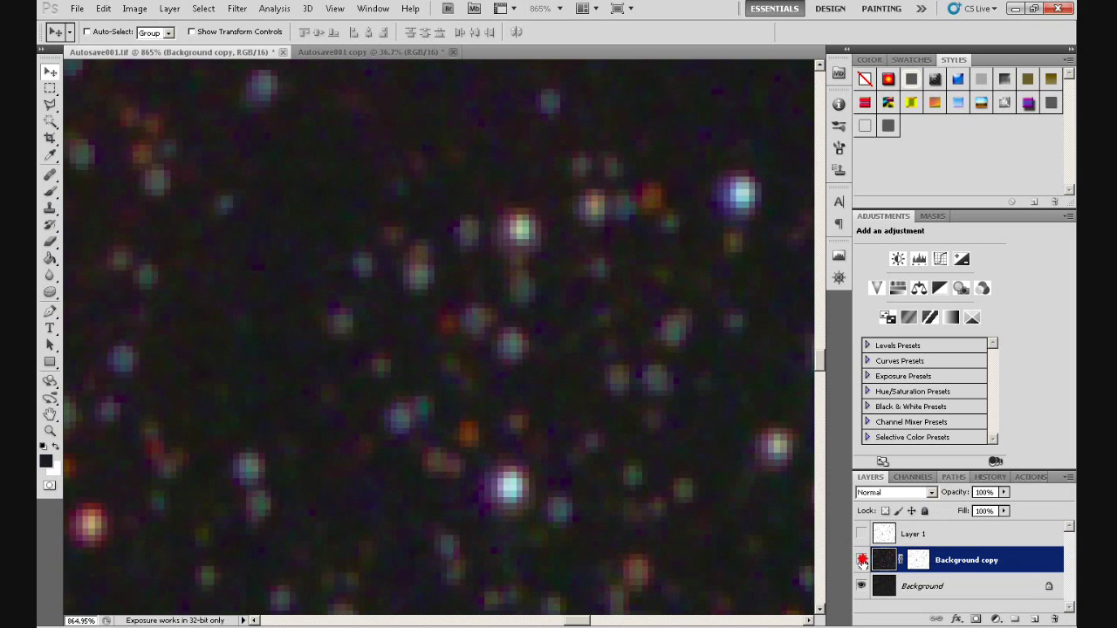
click(862, 560)
click(863, 560)
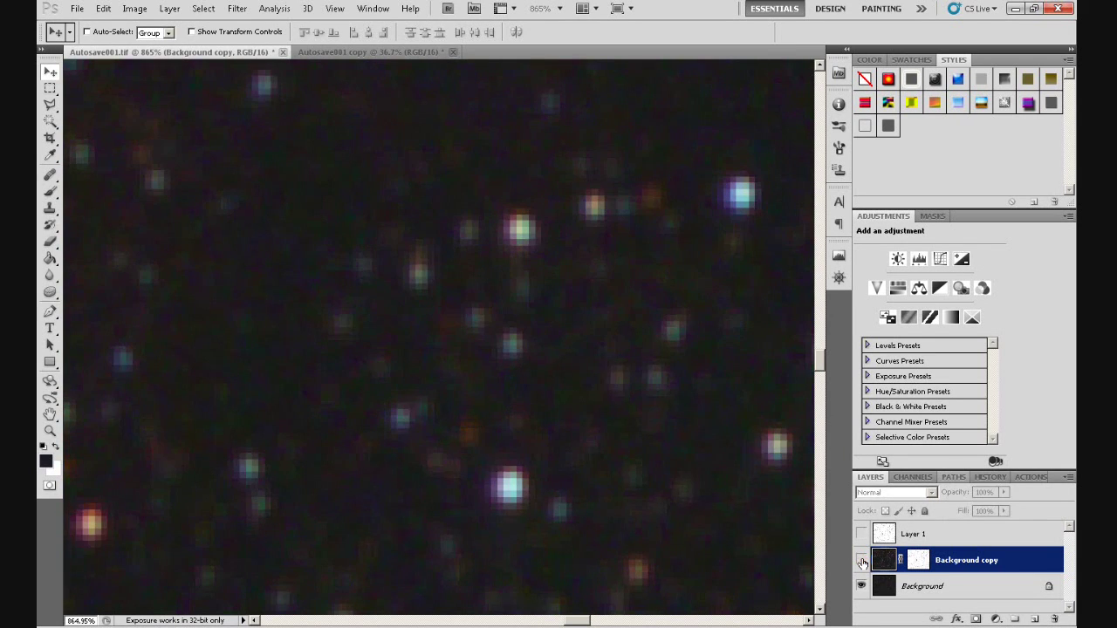
click(862, 560)
click(862, 560)
click(862, 561)
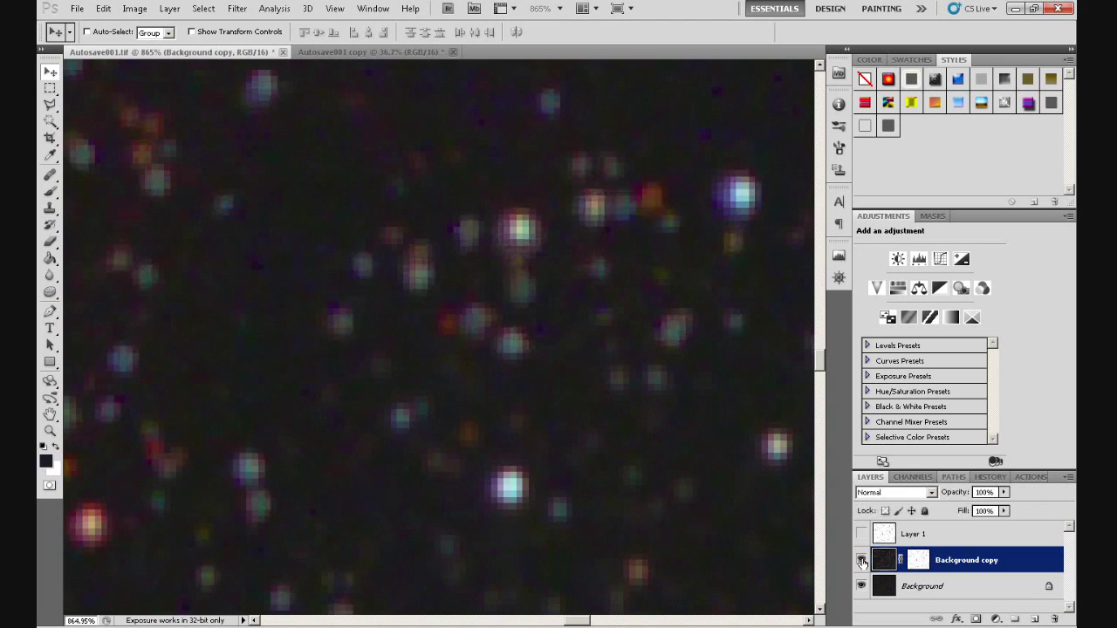
- Show and hide the unblurred star mask in Layer 1, and display the Background copy layer mask on its own for comparison
scroll(593, 465, down, 2)
scroll(594, 464, down, 5)
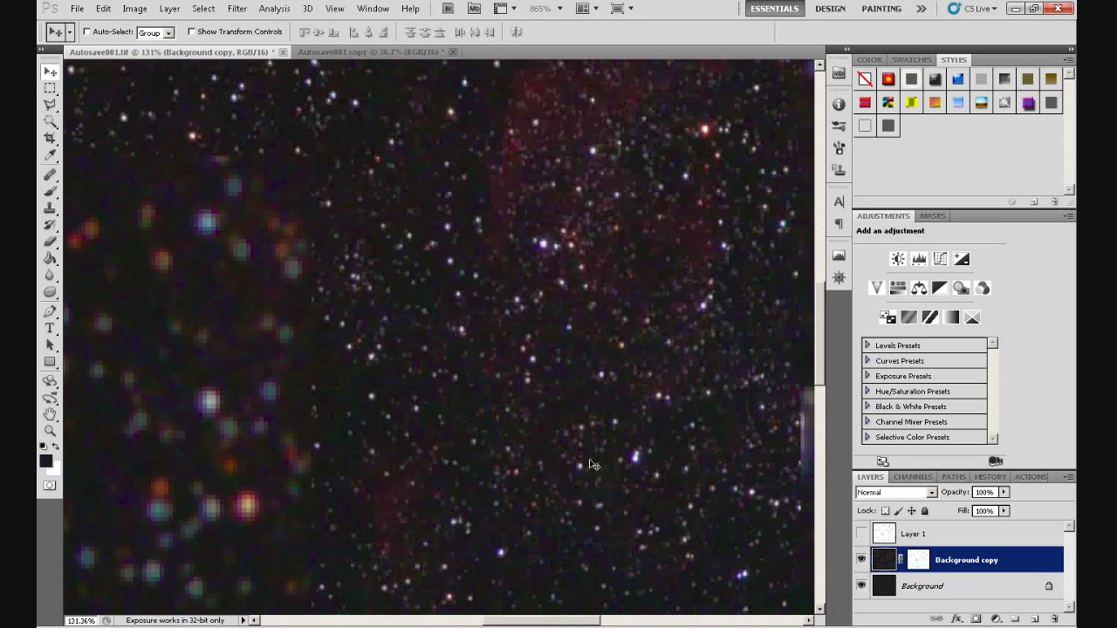
scroll(590, 464, down, 1)
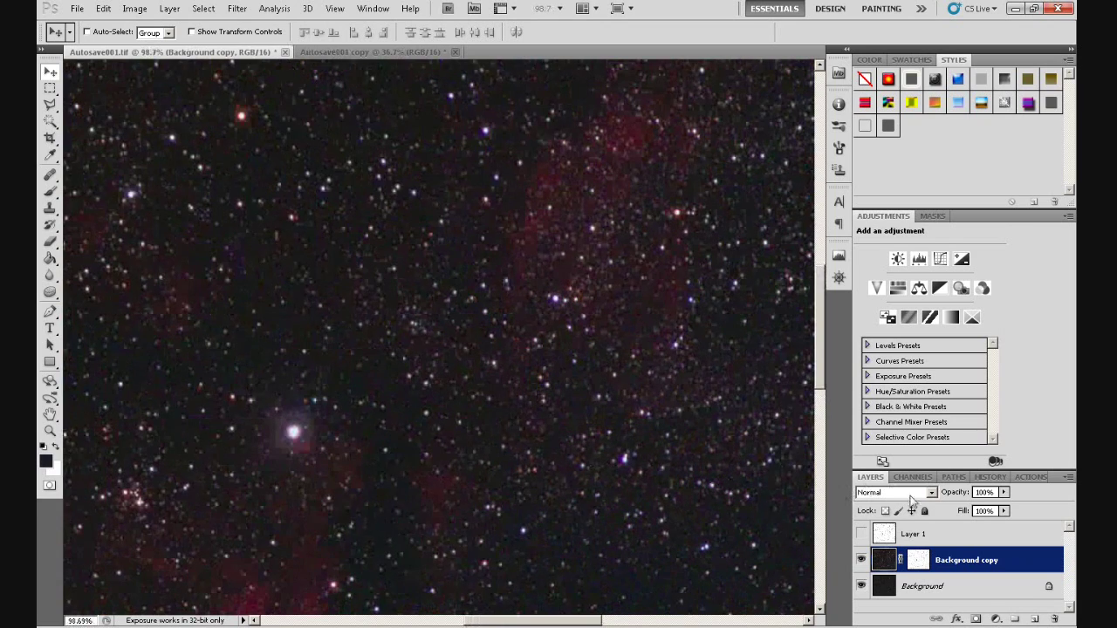
click(905, 534)
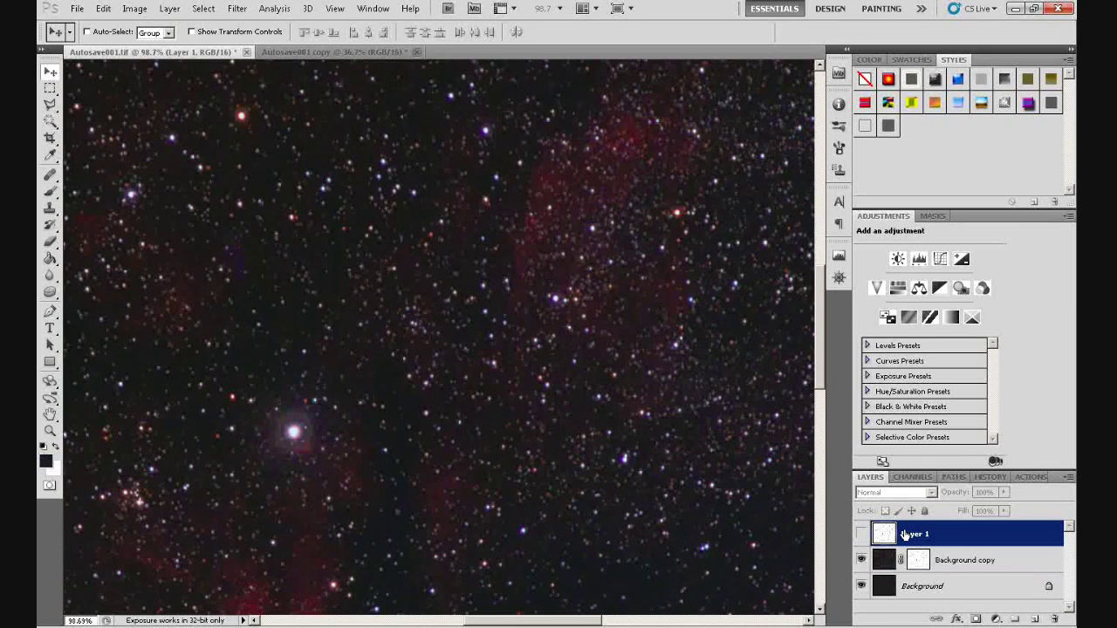
click(862, 534)
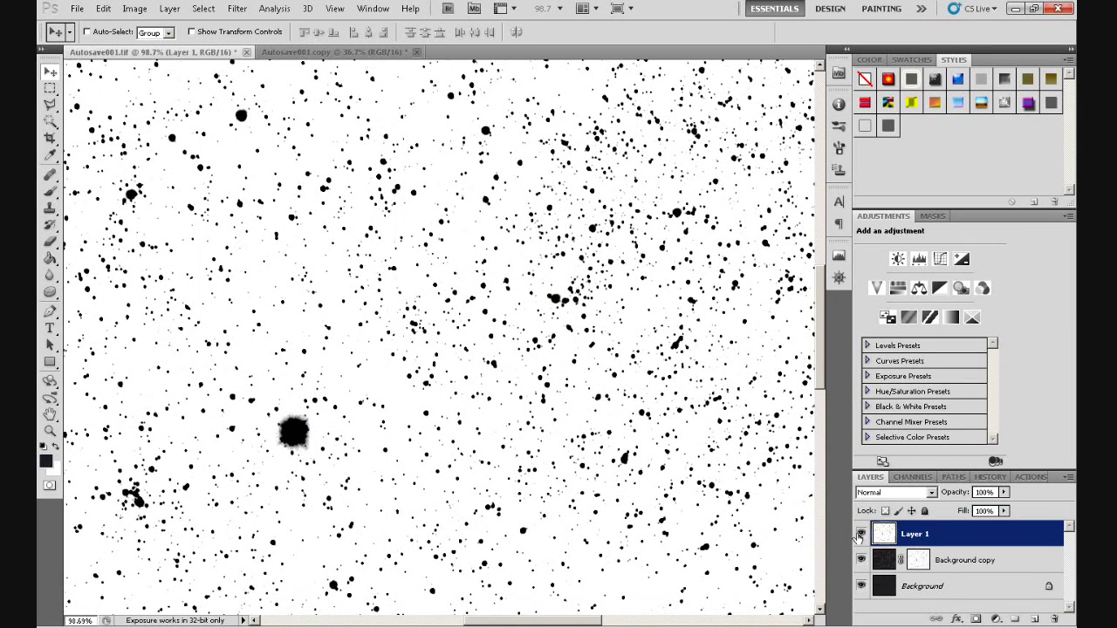
click(862, 534)
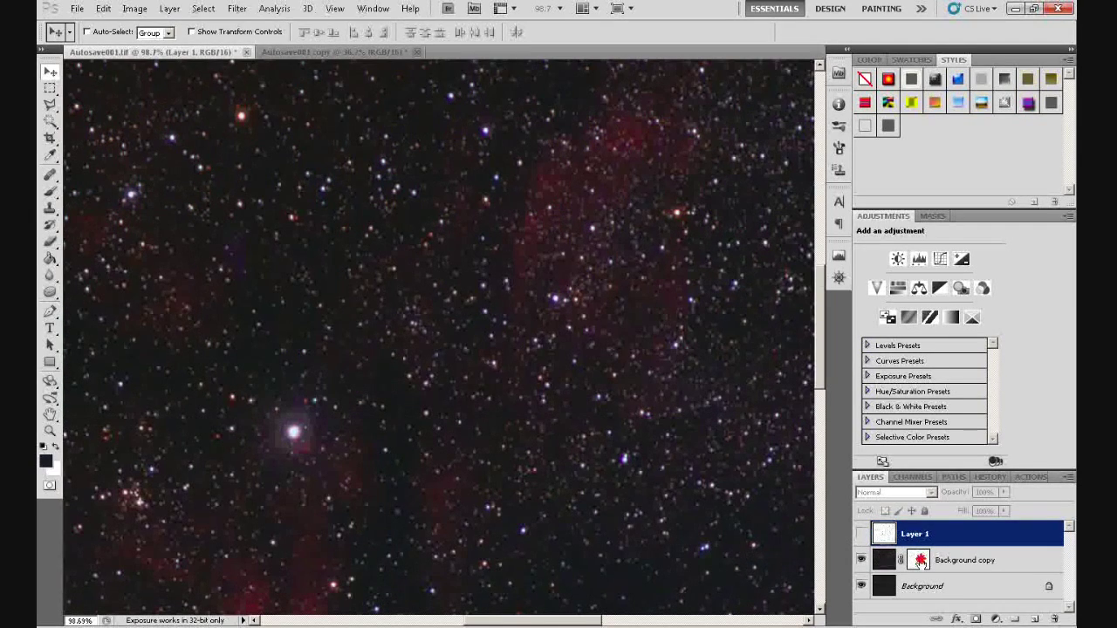
alt+click(920, 561)
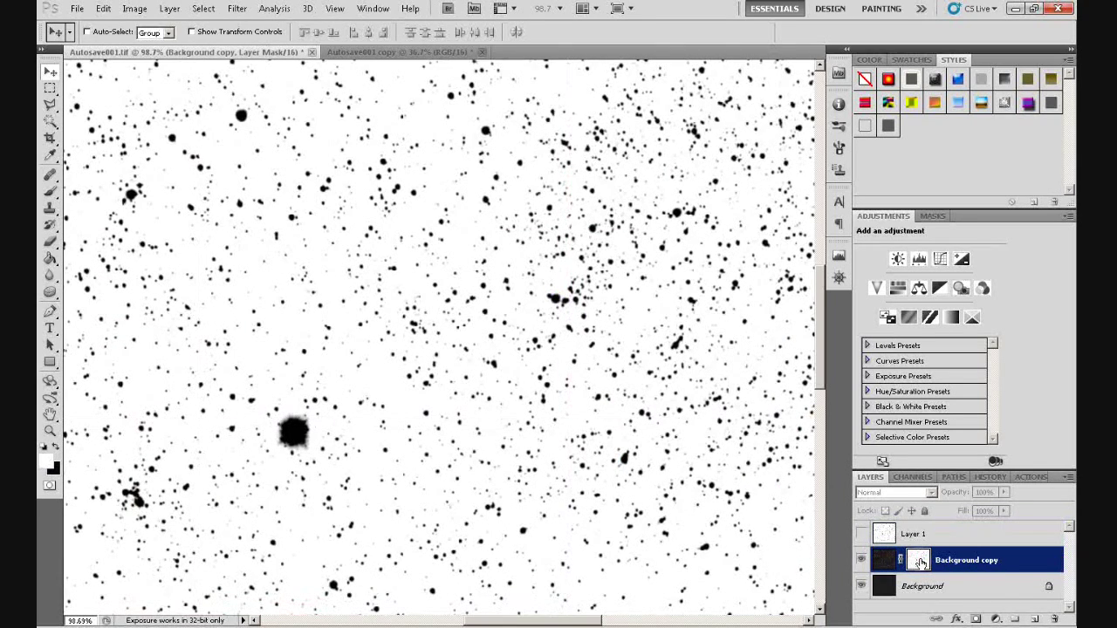
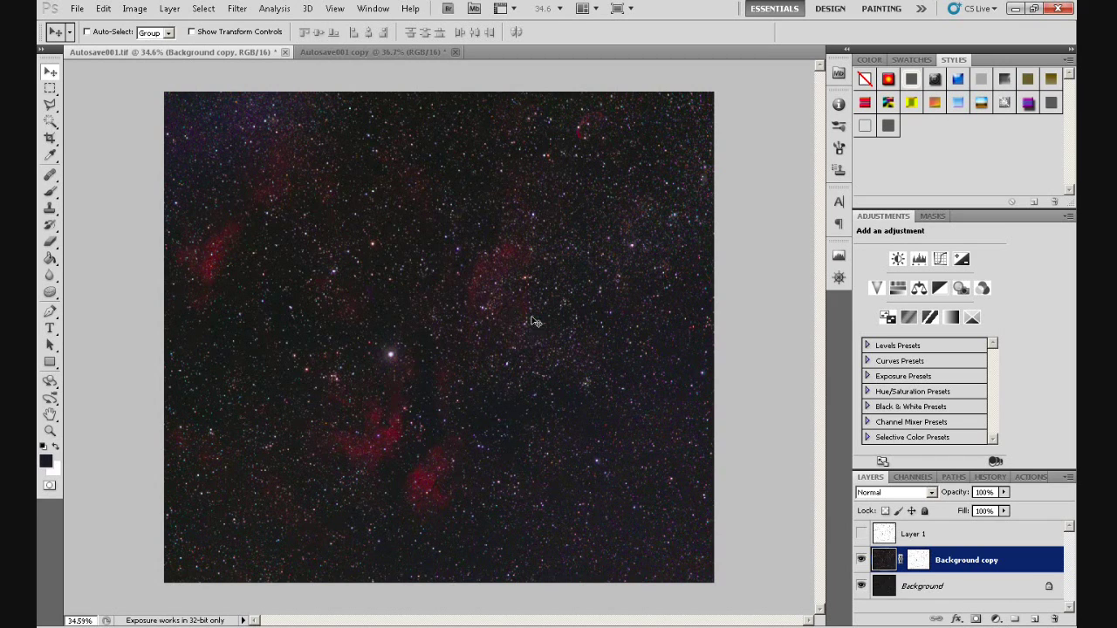
- Merge the Background copy layer with its star mask down into the Background layer
right_click(953, 563)
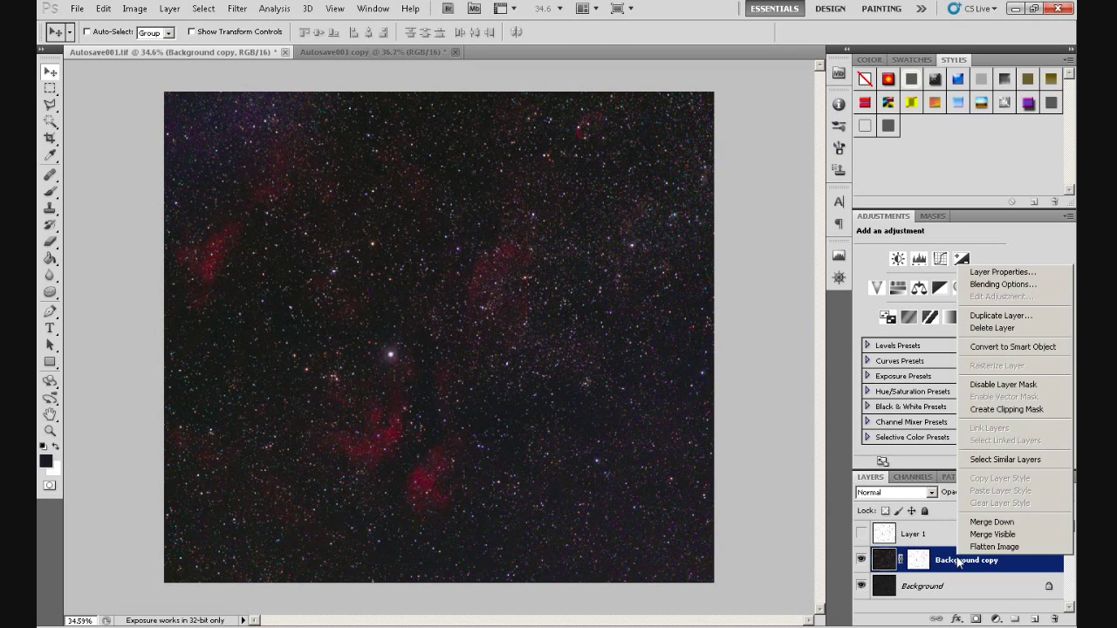
right_click(953, 563)
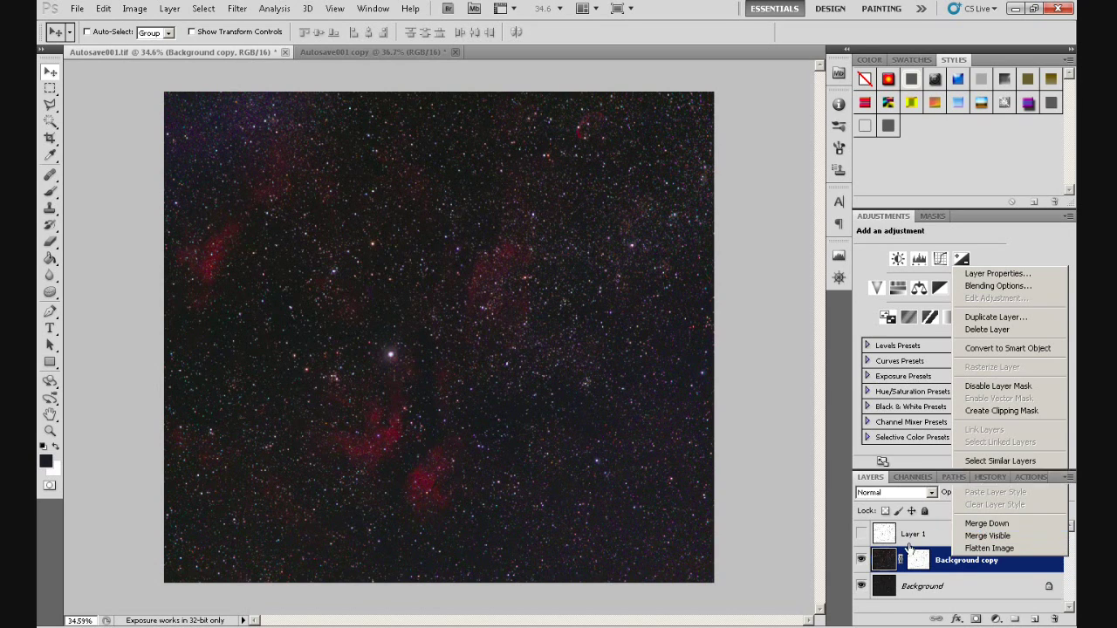
key(ctrl+e)
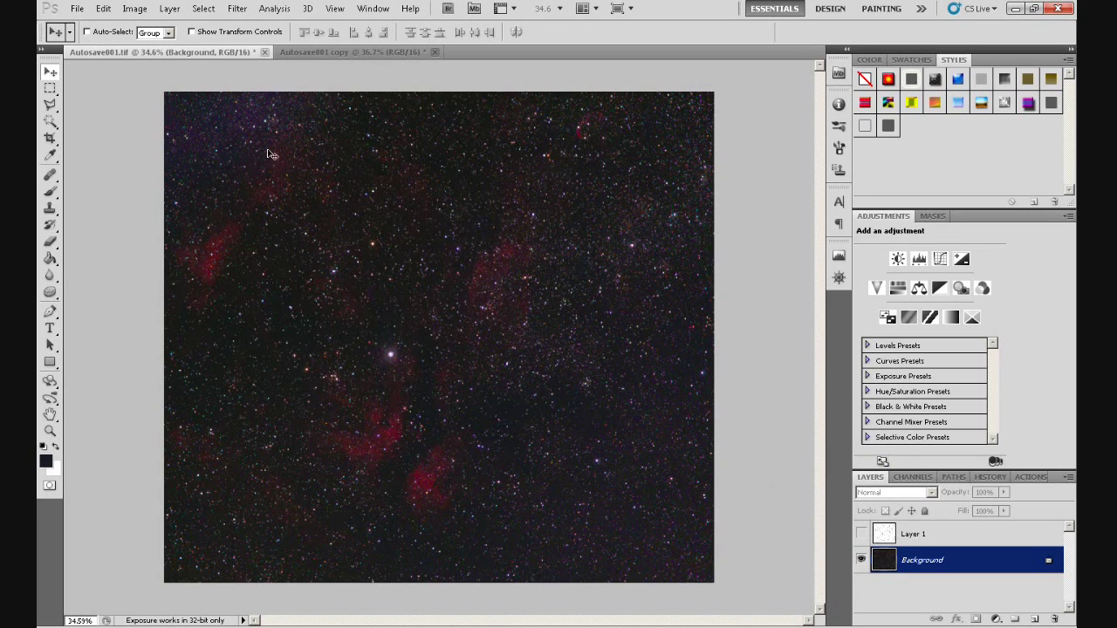
- Open Autosave006.jpg from the Star mask folder, examine its nebulosity and stars, and close it to return to Autosave001.tif
click(78, 8)
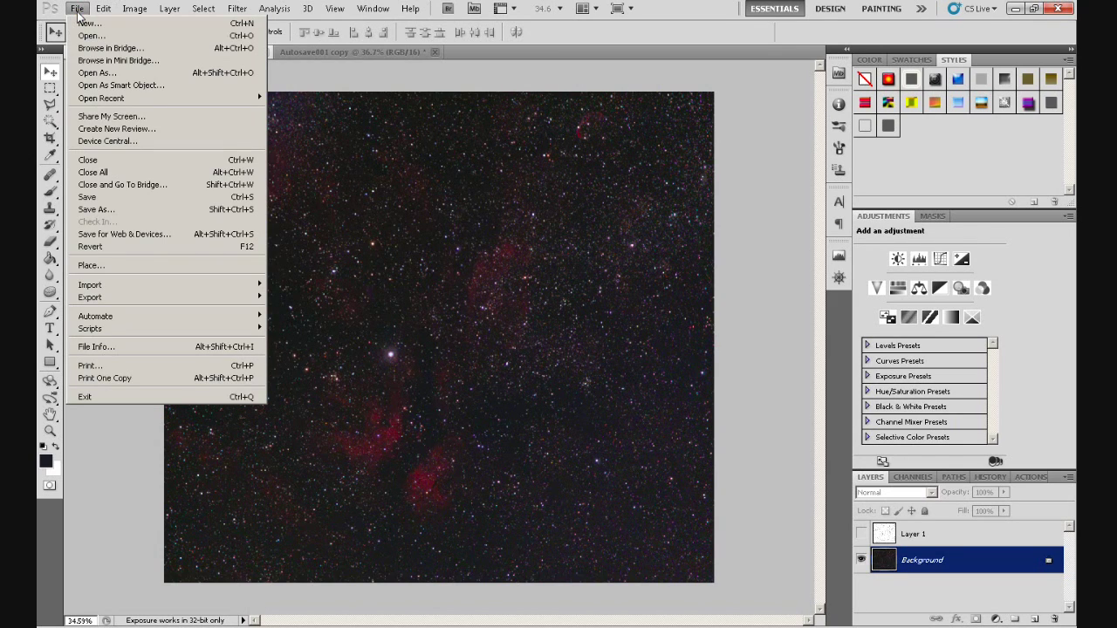
click(91, 36)
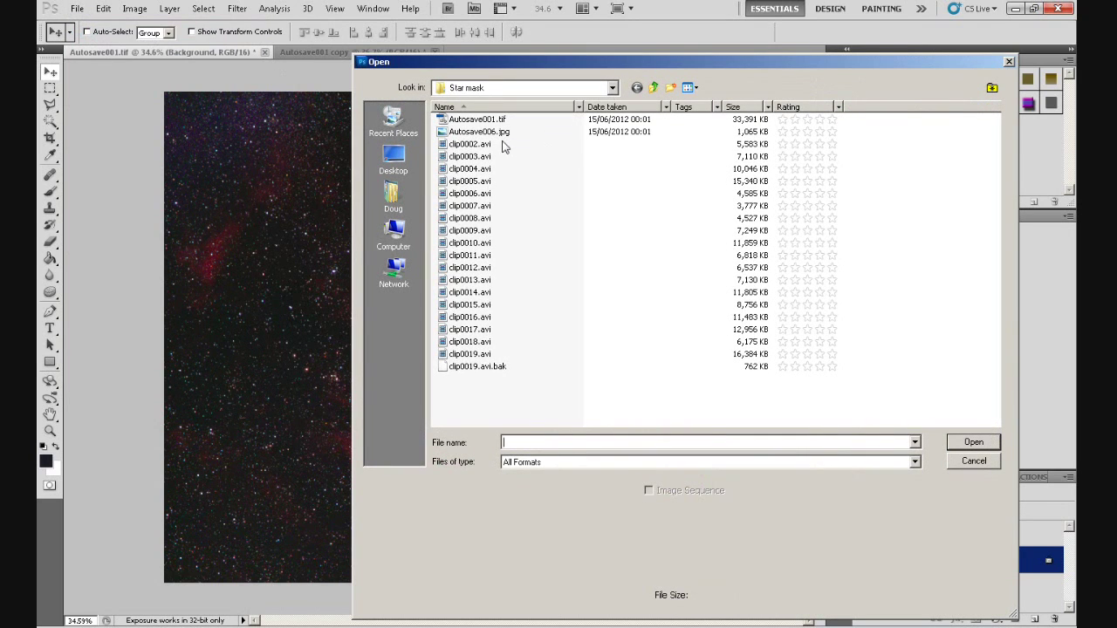
click(497, 134)
click(968, 443)
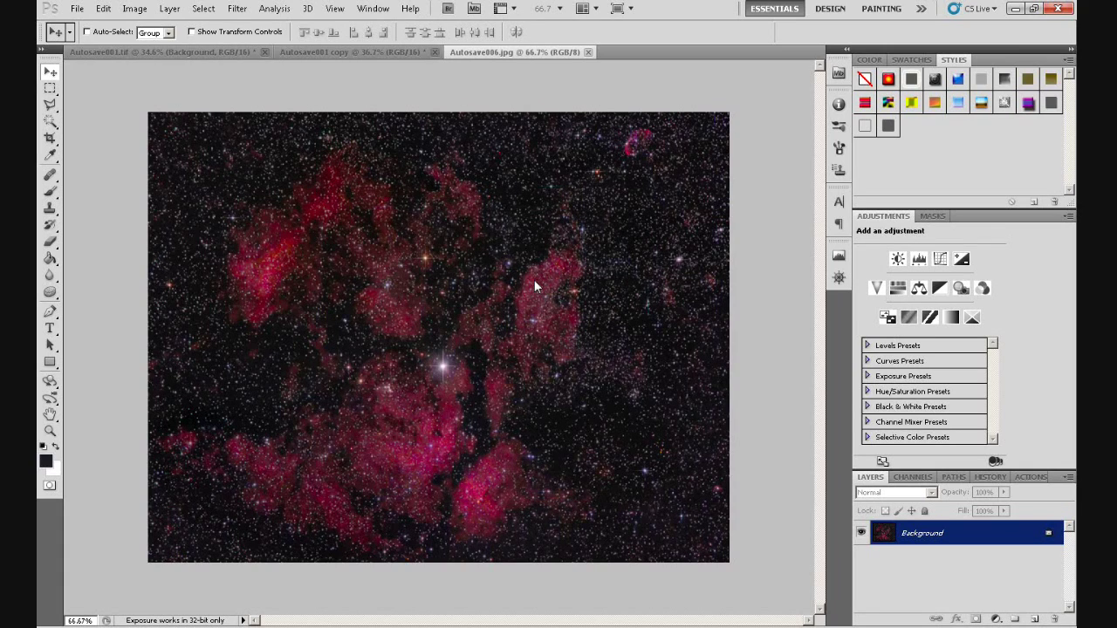
drag(567, 141, 515, 162)
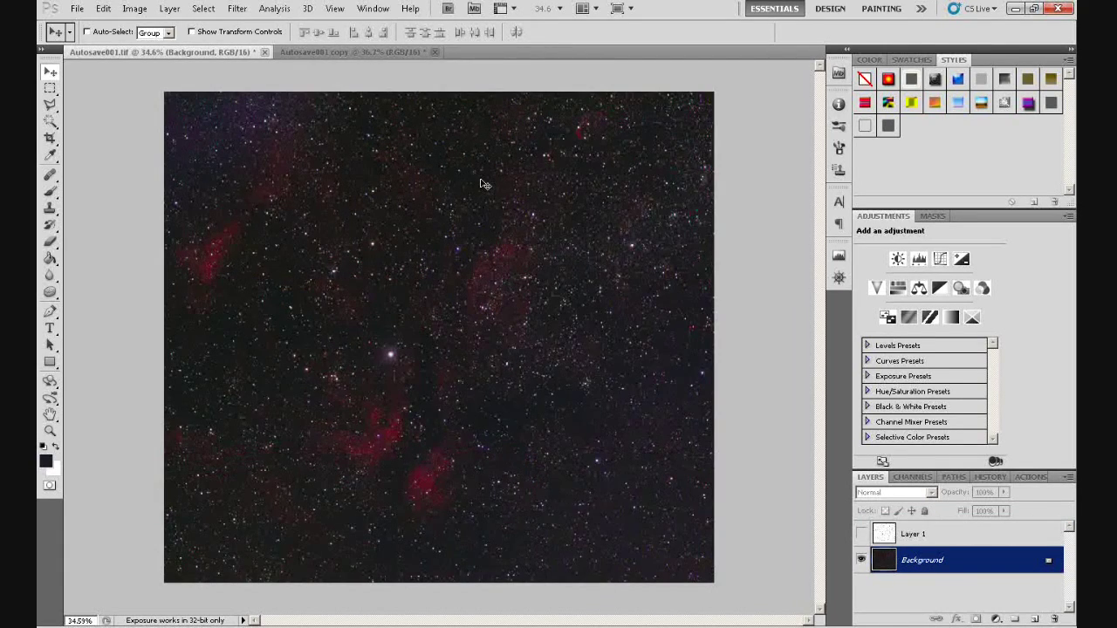